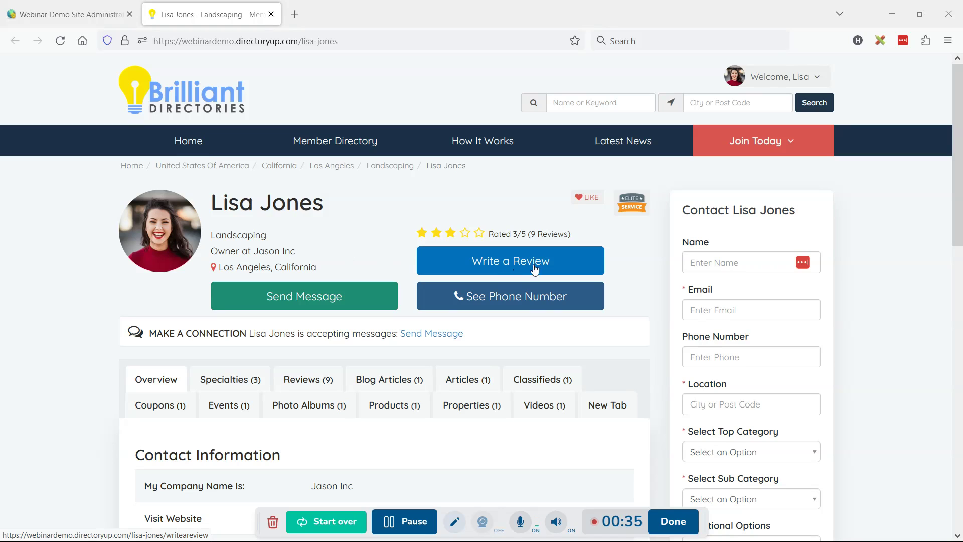
Step: Scroll up and down the member's public profile page to review its current layout
{"action": "scroll", "coordinate": [404, 258], "scroll_direction": "down", "scroll_amount": 3}
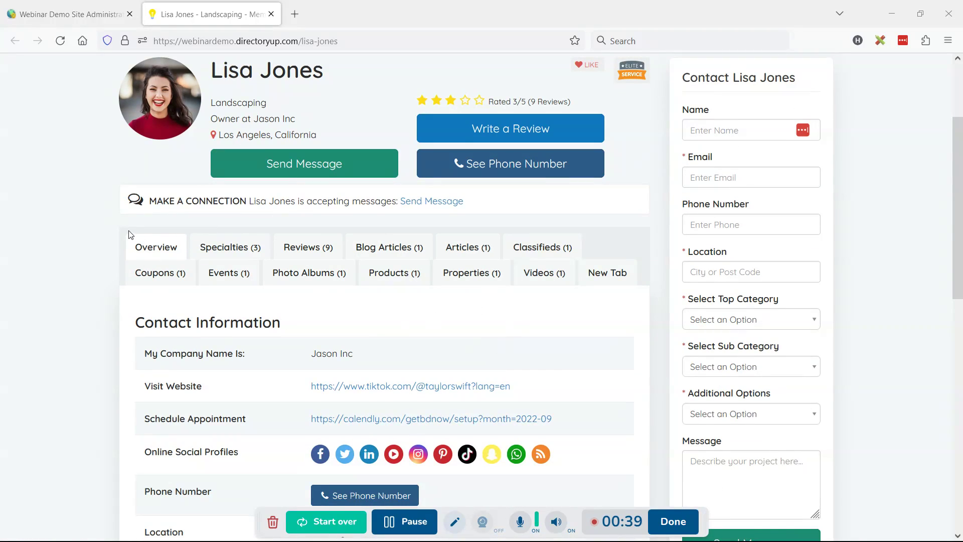
{"action": "scroll", "coordinate": [246, 266], "scroll_direction": "down", "scroll_amount": 3}
{"action": "scroll", "coordinate": [269, 341], "scroll_direction": "up", "scroll_amount": 6}
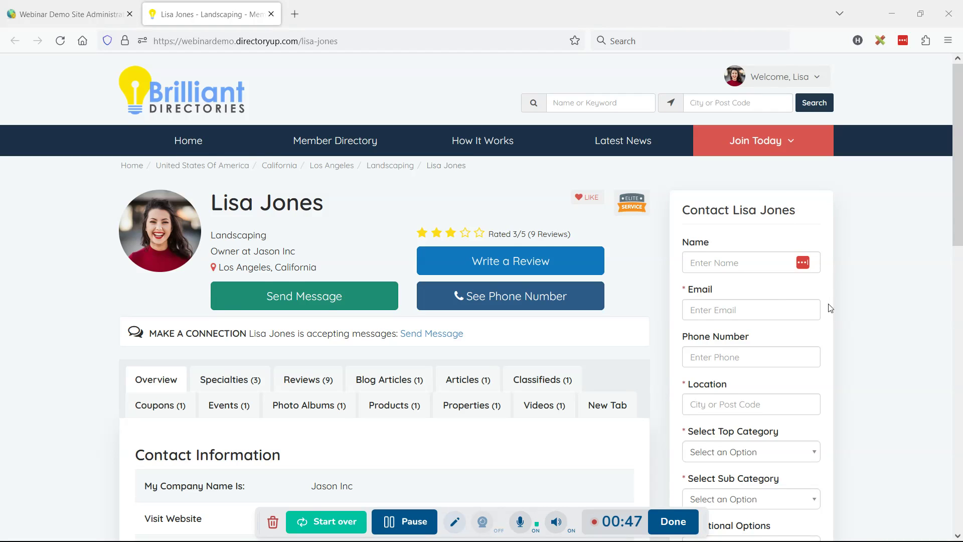
{"action": "scroll", "coordinate": [832, 311], "scroll_direction": "down", "scroll_amount": 7}
{"action": "scroll", "coordinate": [840, 343], "scroll_direction": "up", "scroll_amount": 7}
Step: Open Settings > Design Settings in the site administration dashboard
{"action": "left_click", "coordinate": [62, 20]}
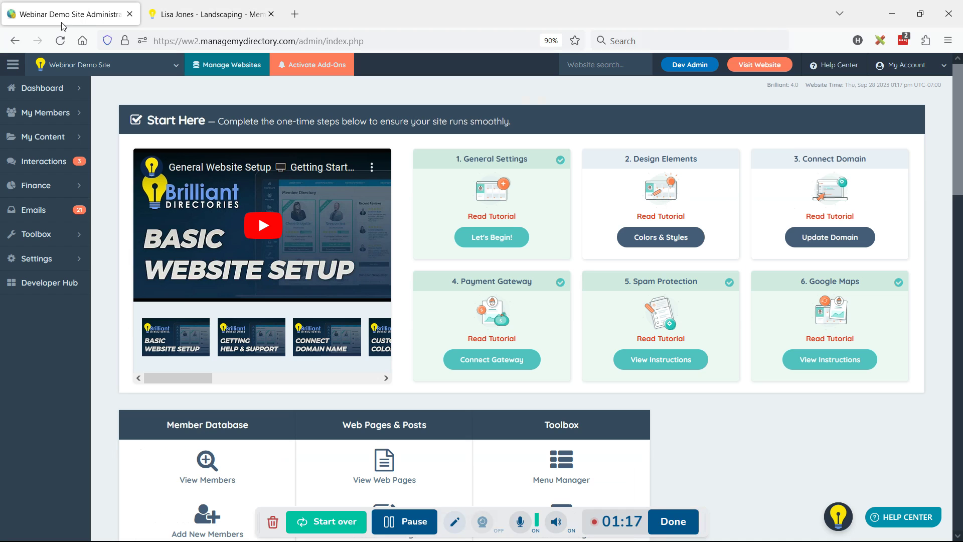
{"action": "left_click", "coordinate": [78, 259]}
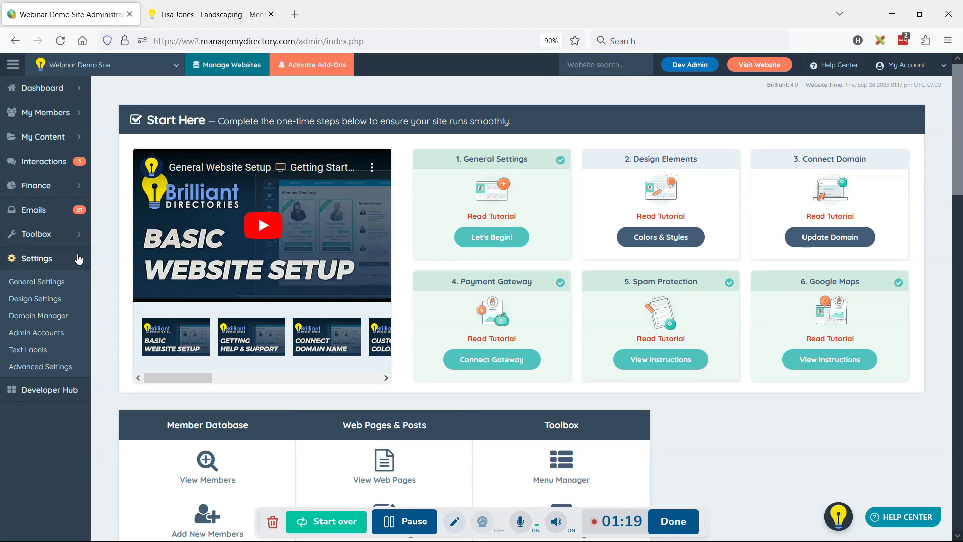
{"action": "left_click", "coordinate": [45, 301]}
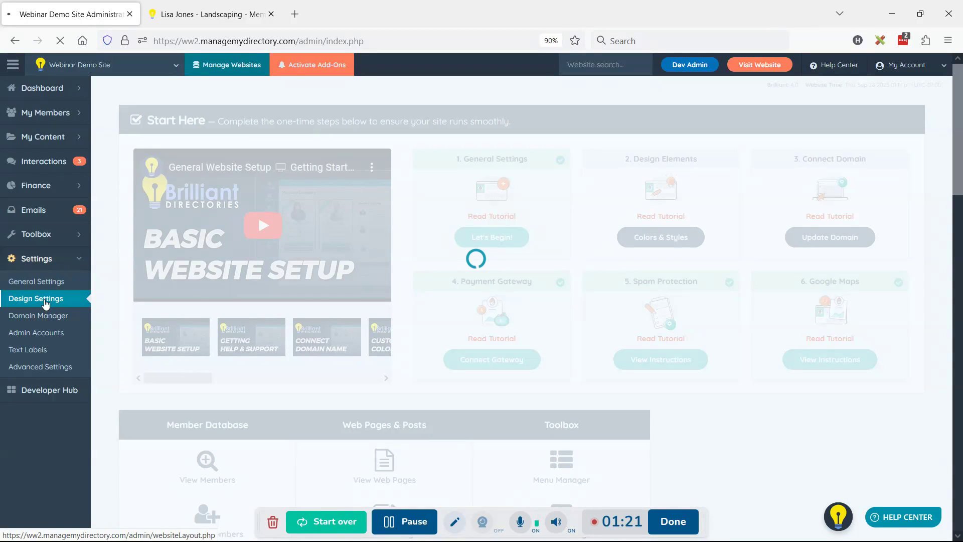
{"action": "left_click", "coordinate": [215, 5]}
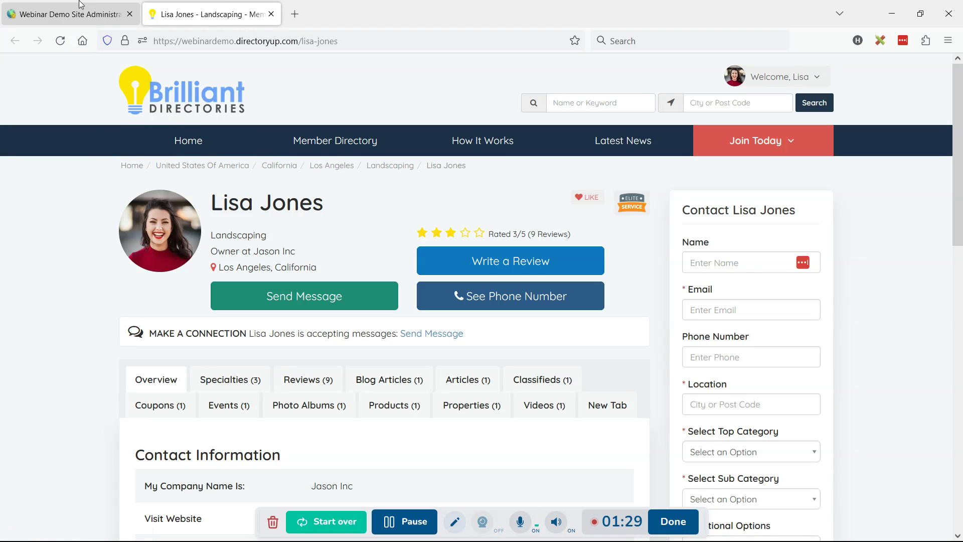
{"action": "left_click", "coordinate": [27, 4]}
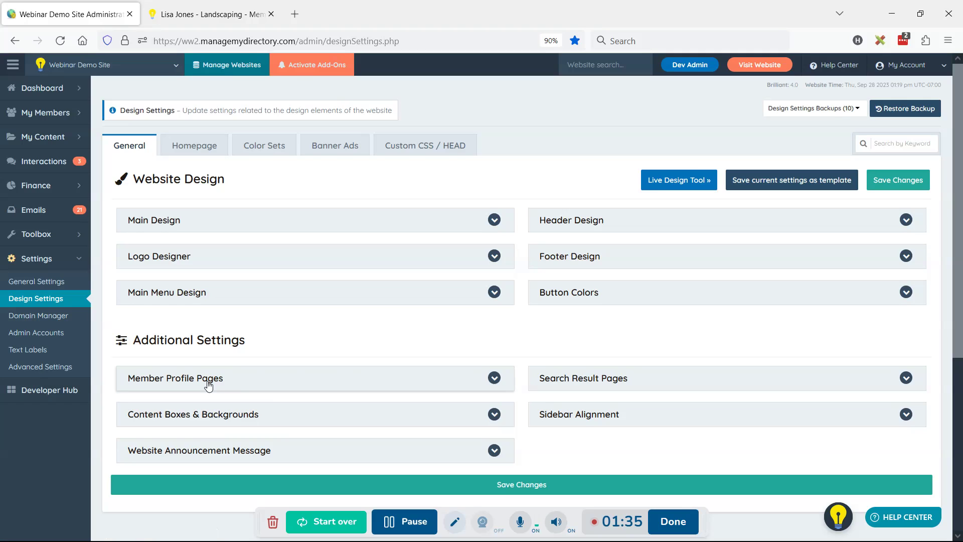
Step: Set the Member Profile Pages header to Full-Width Header Above Sidebar and save
{"action": "left_click", "coordinate": [248, 386]}
{"action": "scroll", "coordinate": [253, 332], "scroll_direction": "down", "scroll_amount": 3}
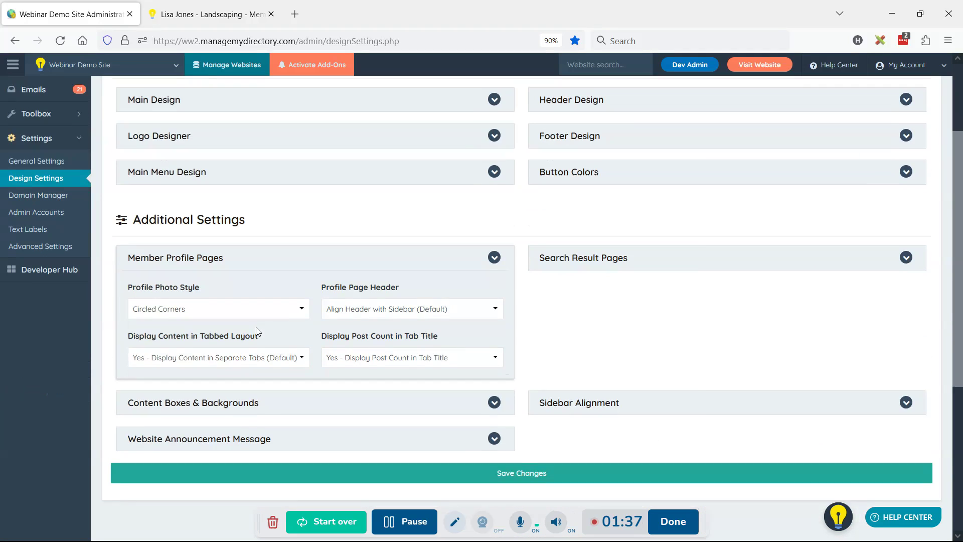
{"action": "left_click", "coordinate": [347, 316]}
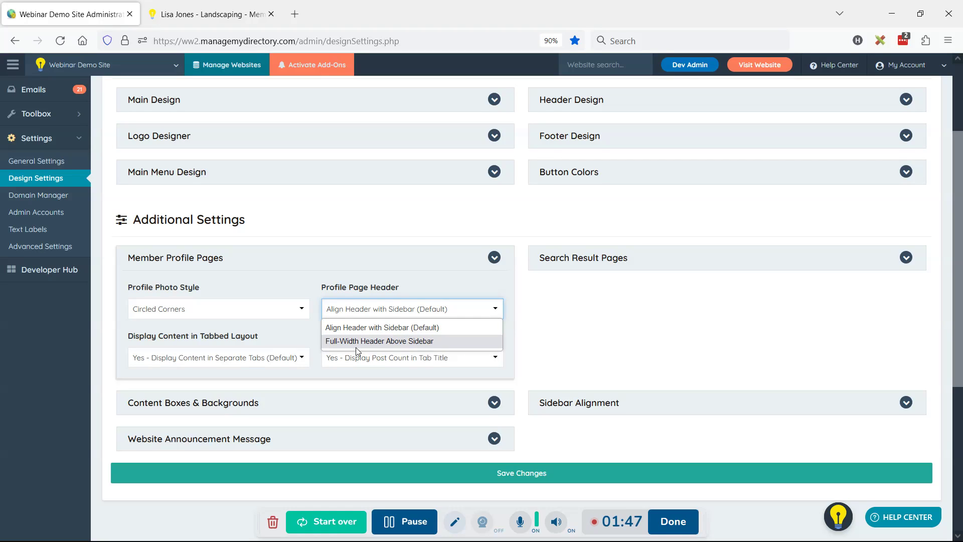
{"action": "left_click", "coordinate": [398, 344]}
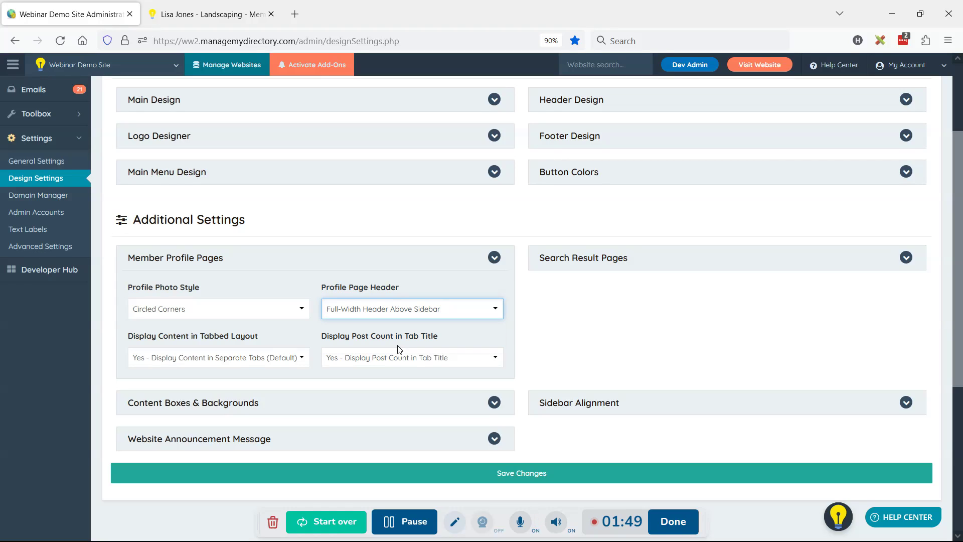
{"action": "left_click", "coordinate": [519, 472]}
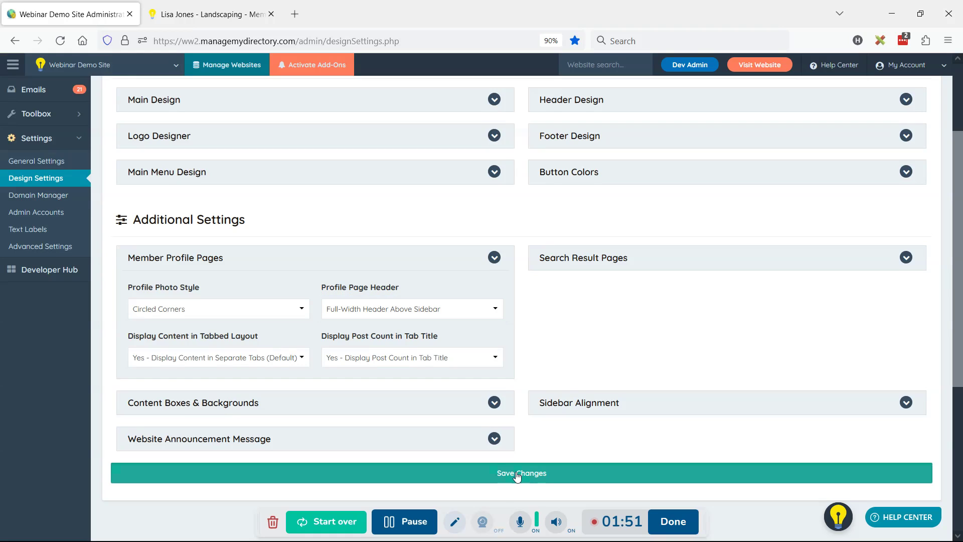
Step: Duplicate the member's profile tab to load the updated layout
{"action": "left_click", "coordinate": [207, 14]}
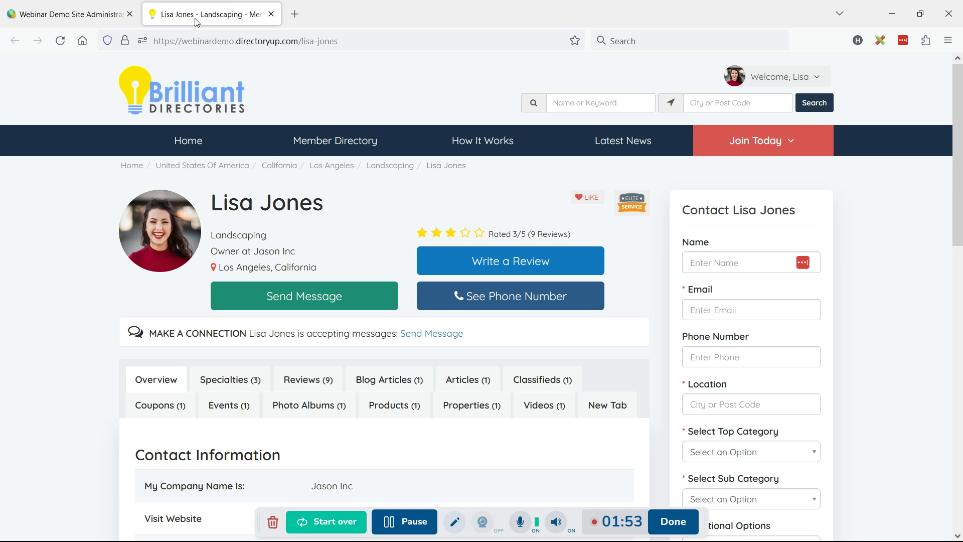
{"action": "right_click", "coordinate": [196, 20]}
{"action": "left_click", "coordinate": [246, 114]}
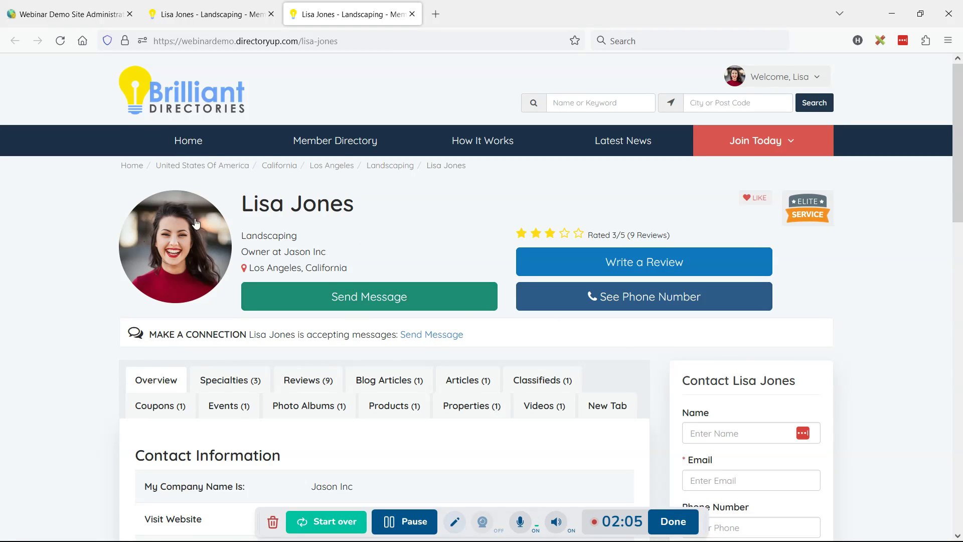
Step: Compare the old profile layout with the new full-width header layout
{"action": "key", "text": "ctrl+shift+Tab"}
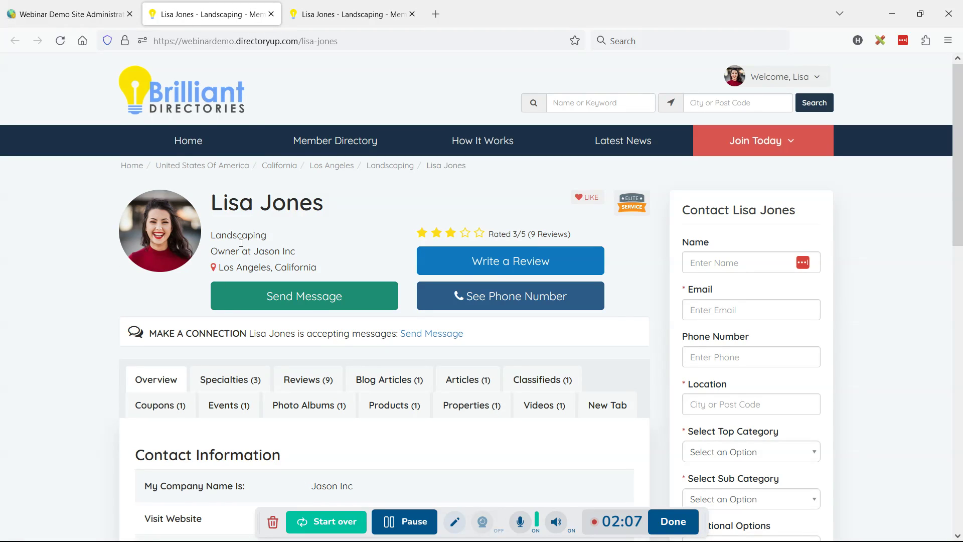
{"action": "key", "text": "ctrl+Tab"}
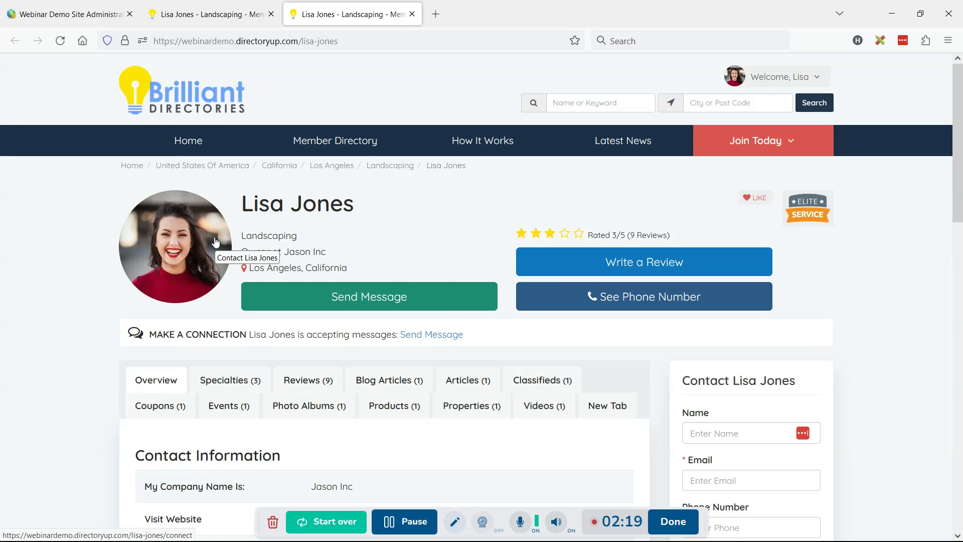
{"action": "mouse_move", "coordinate": [828, 204]}
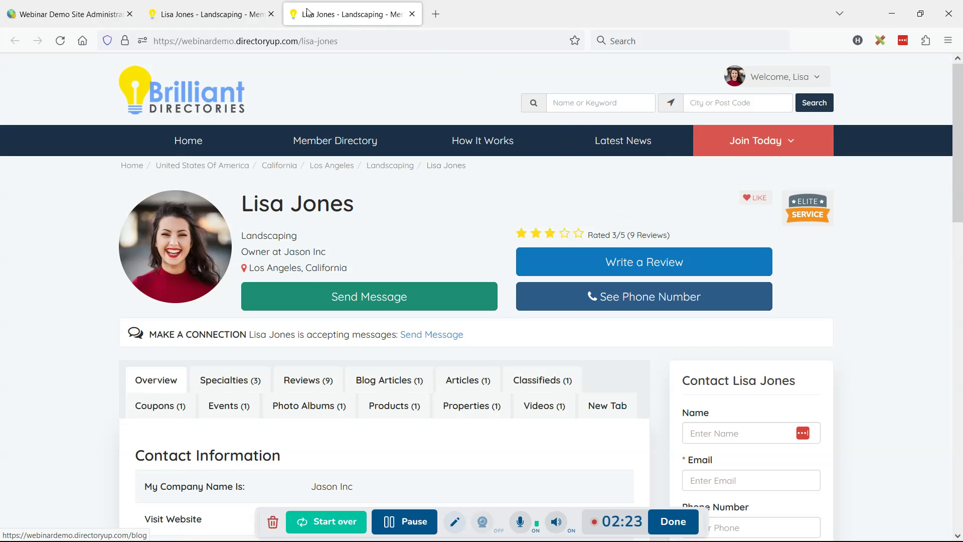
{"action": "left_click", "coordinate": [216, 14]}
{"action": "mouse_move", "coordinate": [633, 201]}
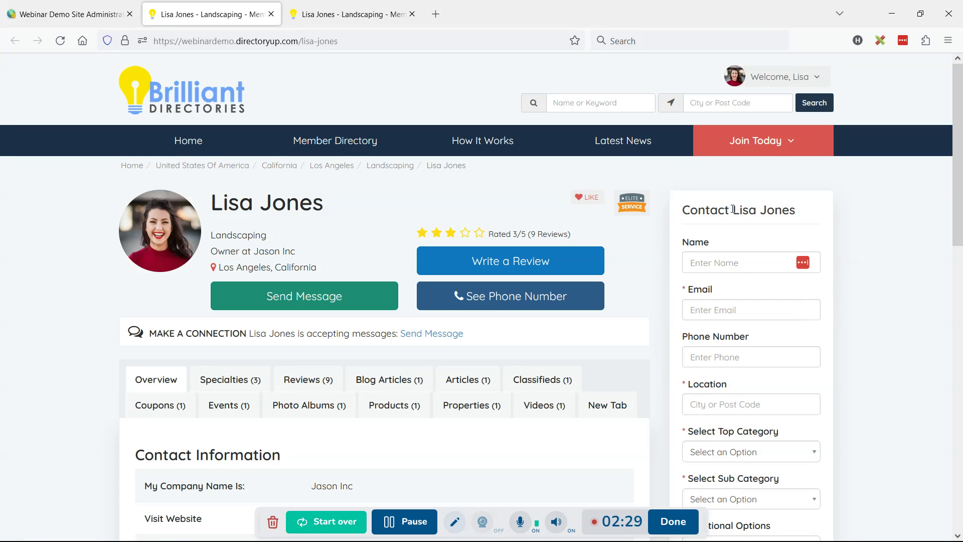
{"action": "key", "text": "ctrl+Tab"}
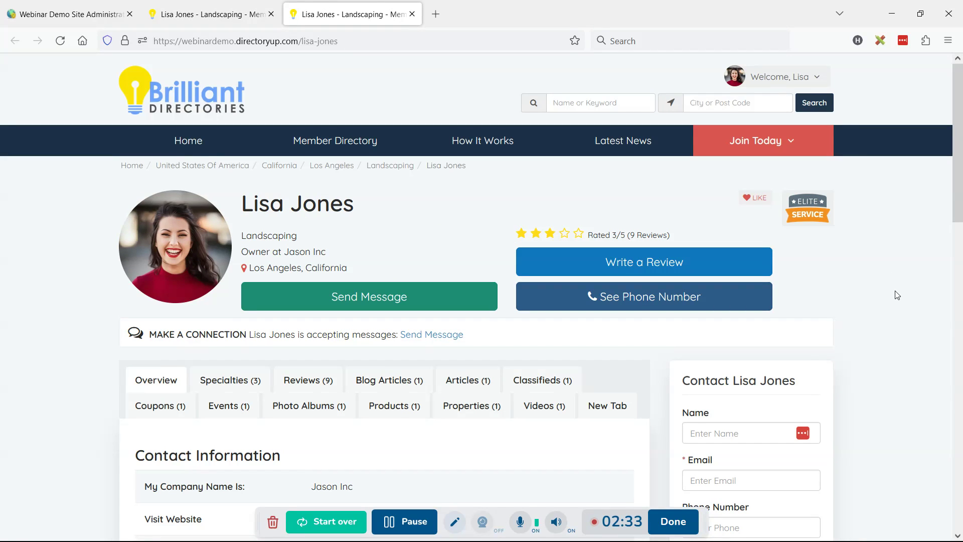
Step: Return to the updated profile page and scroll through its full-width header layout
{"action": "key", "text": "ctrl+Tab"}
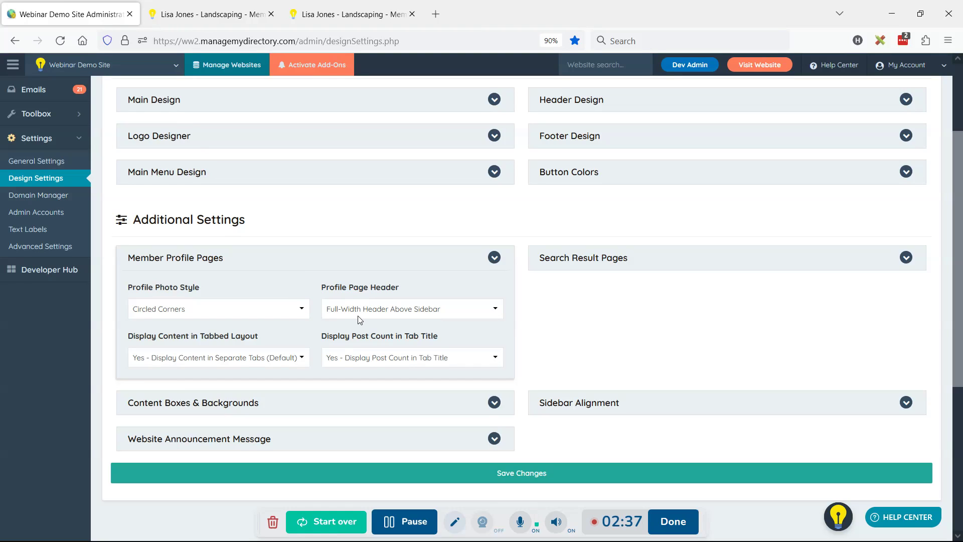
{"action": "key", "text": "ctrl+shift+Tab"}
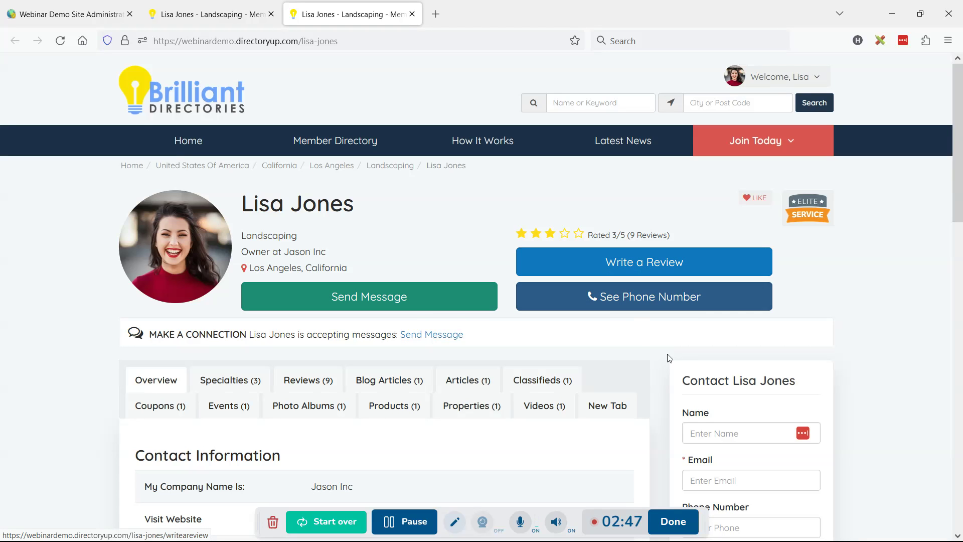
{"action": "scroll", "coordinate": [666, 359], "scroll_direction": "down", "scroll_amount": 3}
{"action": "scroll", "coordinate": [748, 283], "scroll_direction": "down", "scroll_amount": 3}
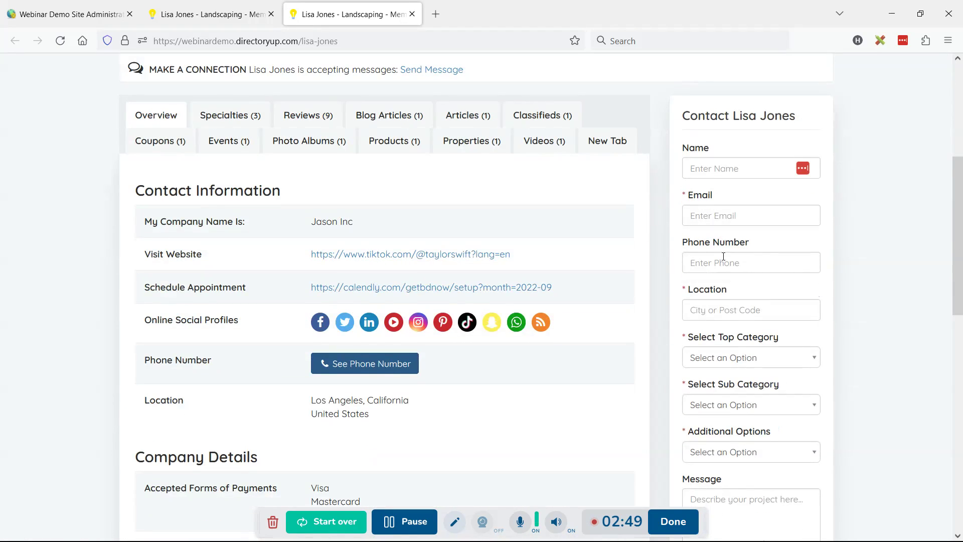
{"action": "scroll", "coordinate": [752, 261], "scroll_direction": "down", "scroll_amount": 3}
{"action": "scroll", "coordinate": [765, 315], "scroll_direction": "up", "scroll_amount": 9}
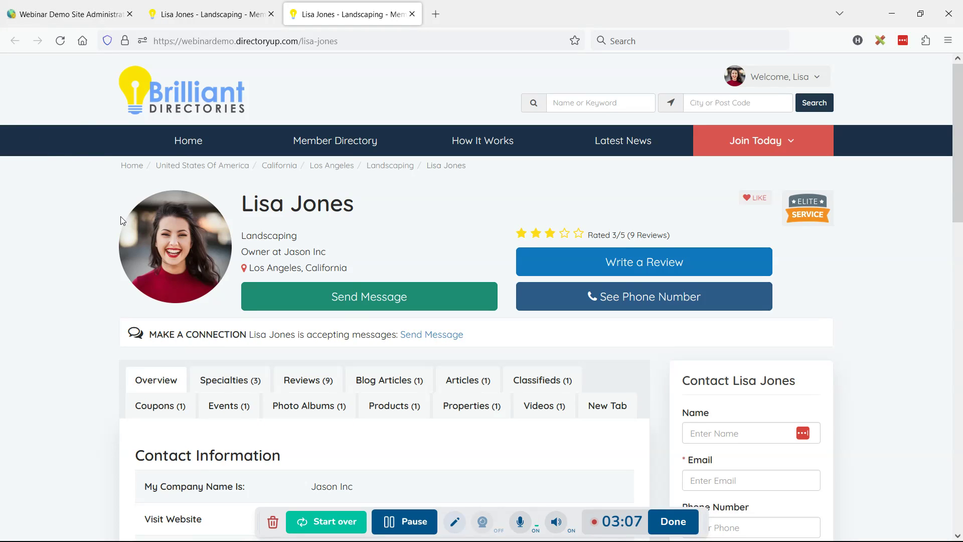
Step: Set the Sidebar Alignment for Member Profile Pages to Do Not Display
{"action": "left_click", "coordinate": [65, 14]}
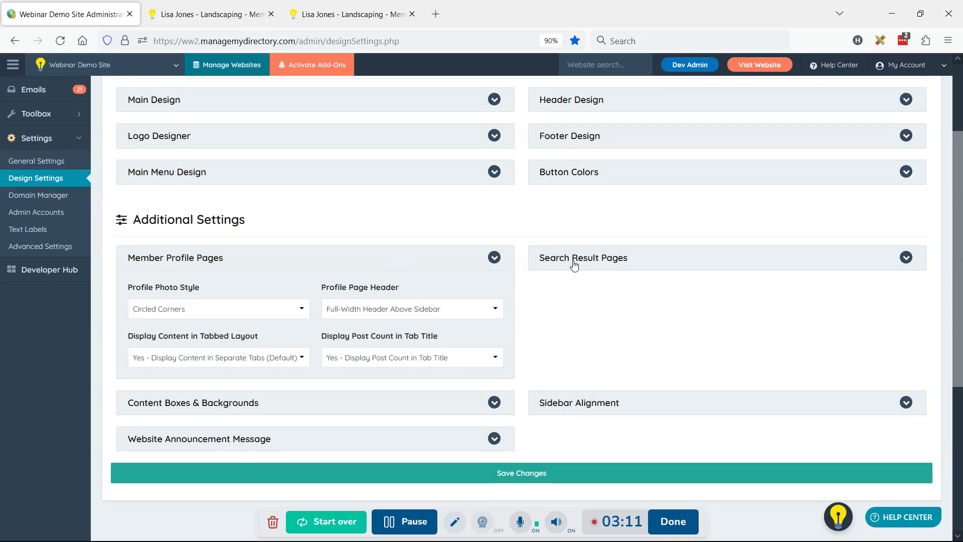
{"action": "left_click", "coordinate": [566, 404]}
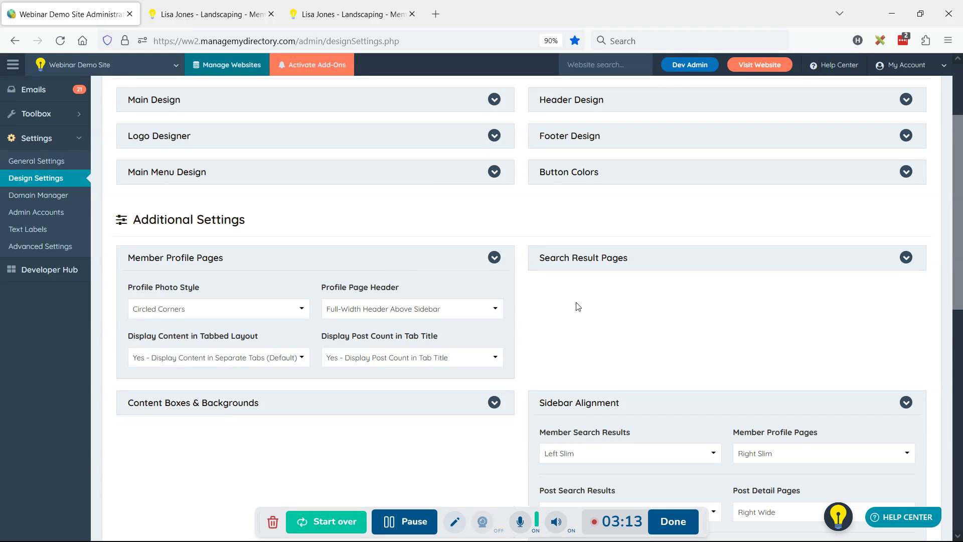
{"action": "scroll", "coordinate": [682, 306], "scroll_direction": "down", "scroll_amount": 2}
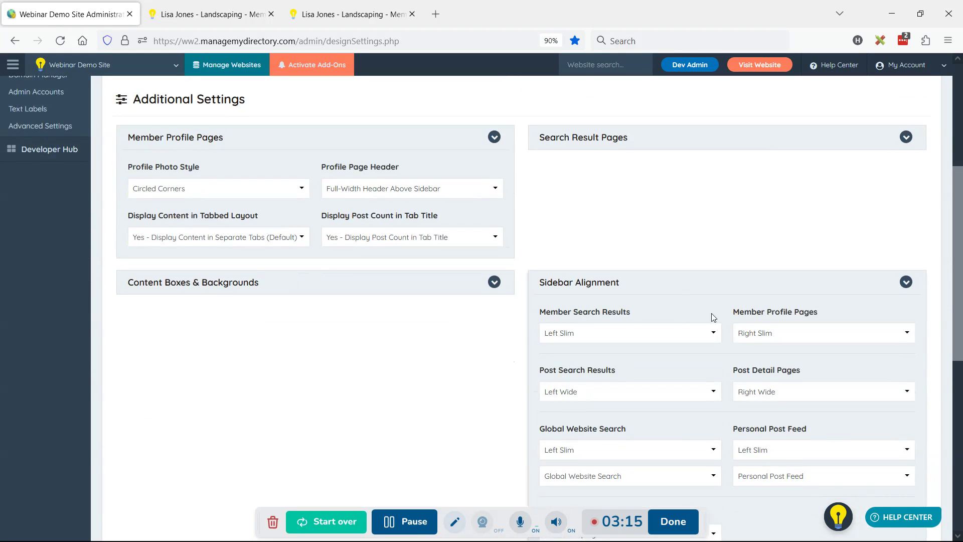
{"action": "left_click_drag", "start_coordinate": [733, 311], "coordinate": [827, 313]}
{"action": "left_click", "coordinate": [765, 335]}
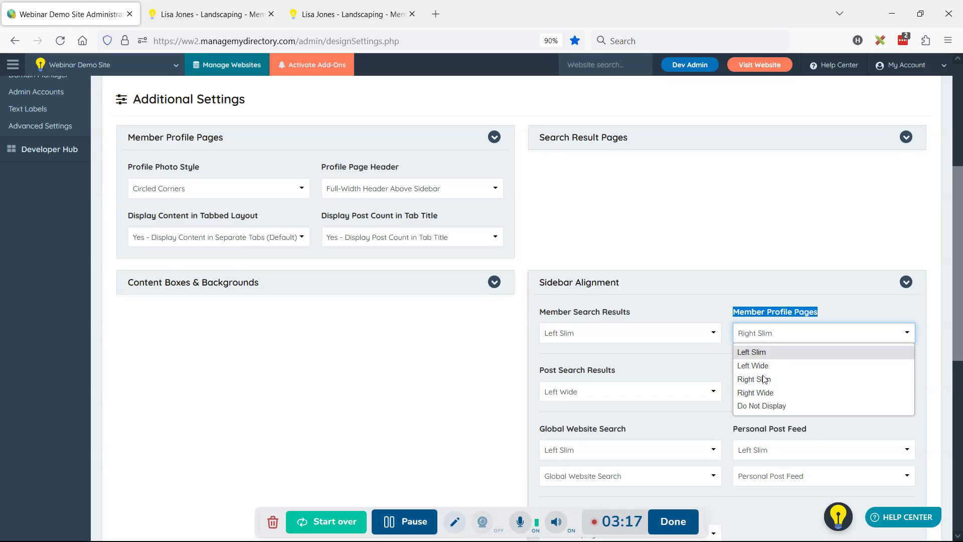
{"action": "left_click", "coordinate": [769, 405]}
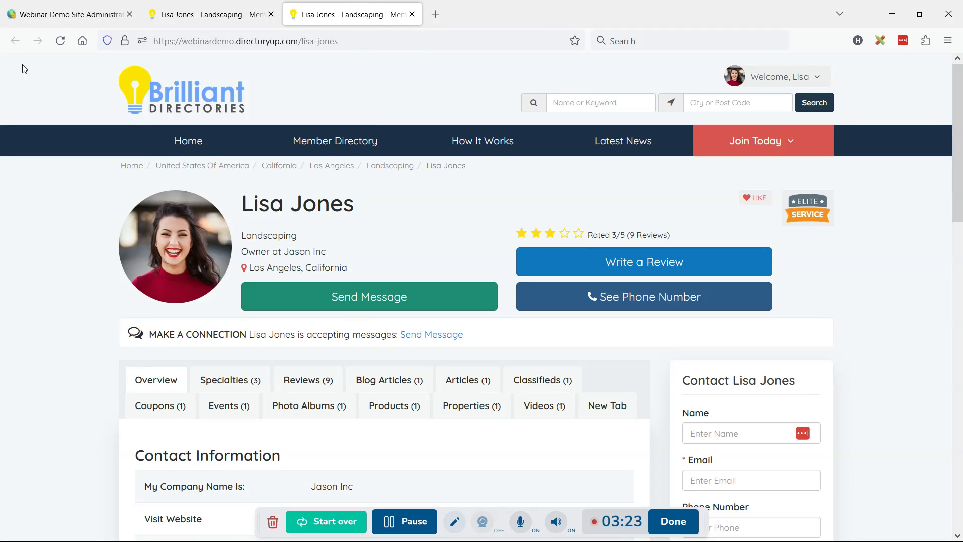
{"action": "left_click", "coordinate": [57, 43]}
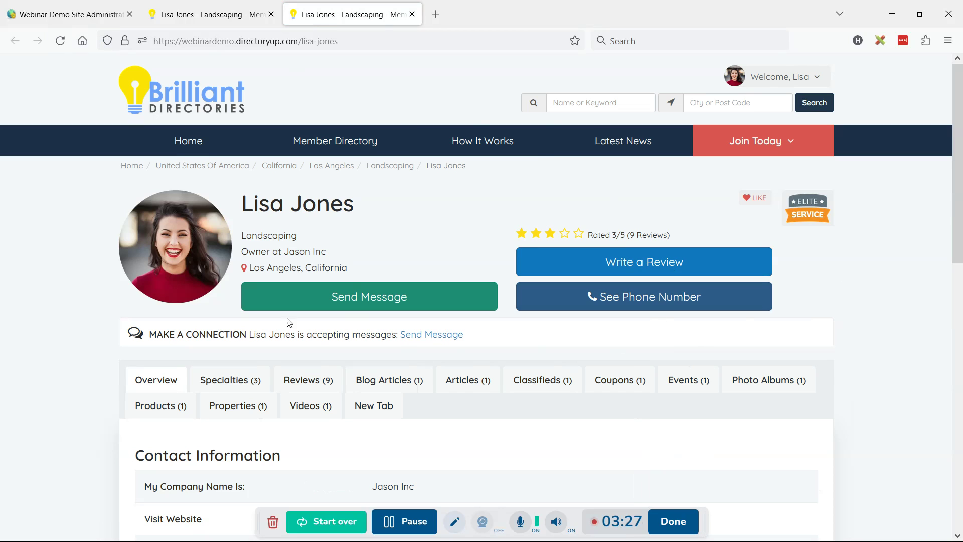
{"action": "scroll", "coordinate": [799, 297], "scroll_direction": "down", "scroll_amount": 3}
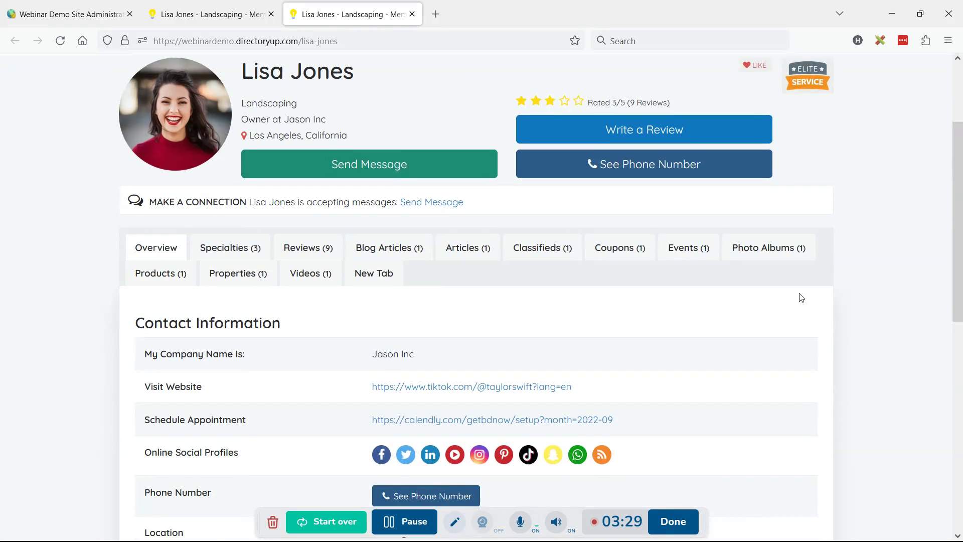
{"action": "scroll", "coordinate": [521, 222], "scroll_direction": "up", "scroll_amount": 2}
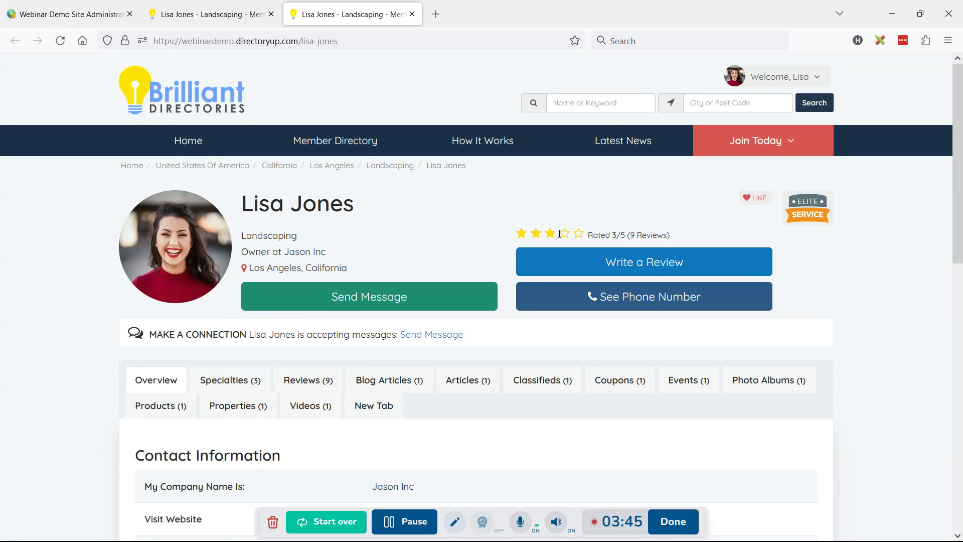
Step: Load brilliantdirectories.com in a new tab and go to the Add-Ons catalogue
{"action": "left_click", "coordinate": [435, 14]}
{"action": "type", "text": "br"}
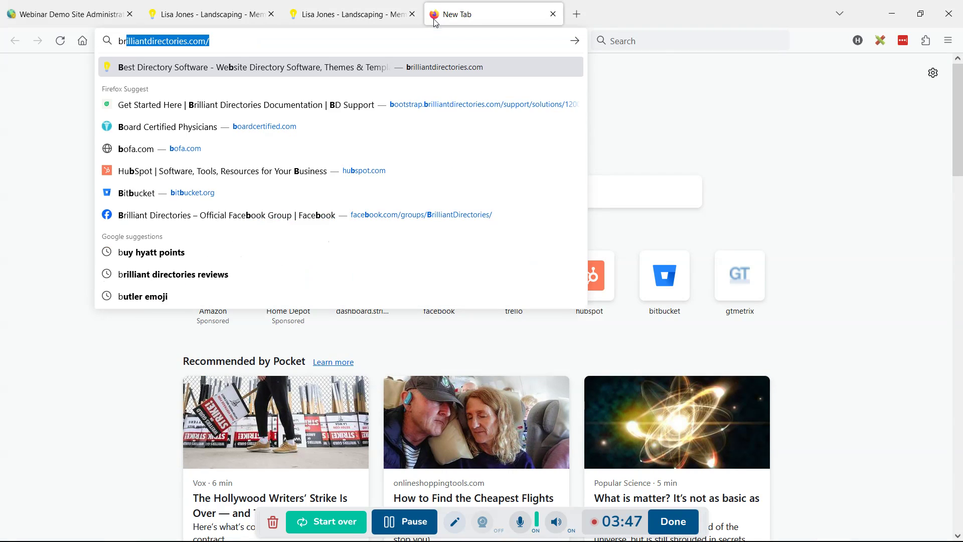
{"action": "key", "text": "Return"}
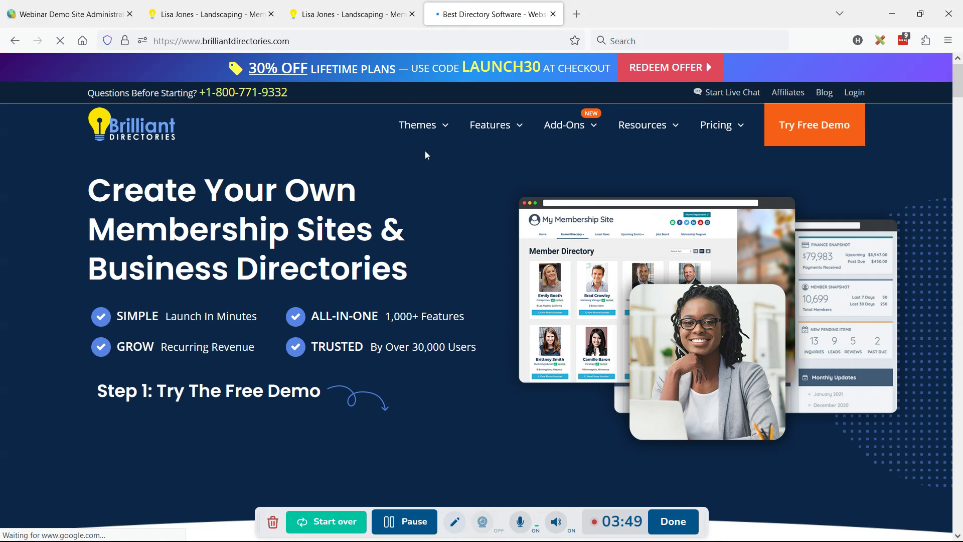
{"action": "left_click", "coordinate": [592, 130]}
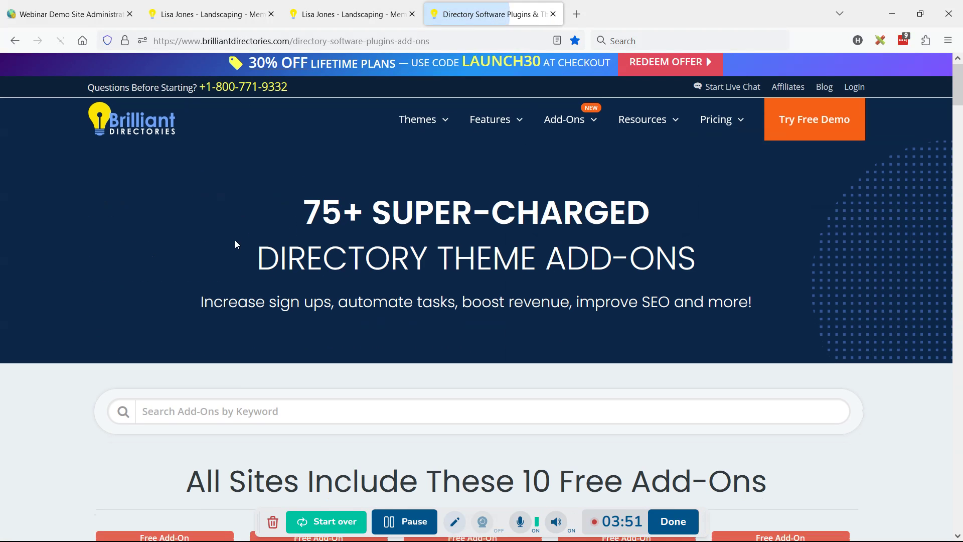
Step: Search add-ons for 'cover' and view the Profile Cover Photo details ($10/month)
{"action": "scroll", "coordinate": [472, 137], "scroll_direction": "down", "scroll_amount": 2}
{"action": "left_click", "coordinate": [151, 417]}
{"action": "type", "text": "co"}
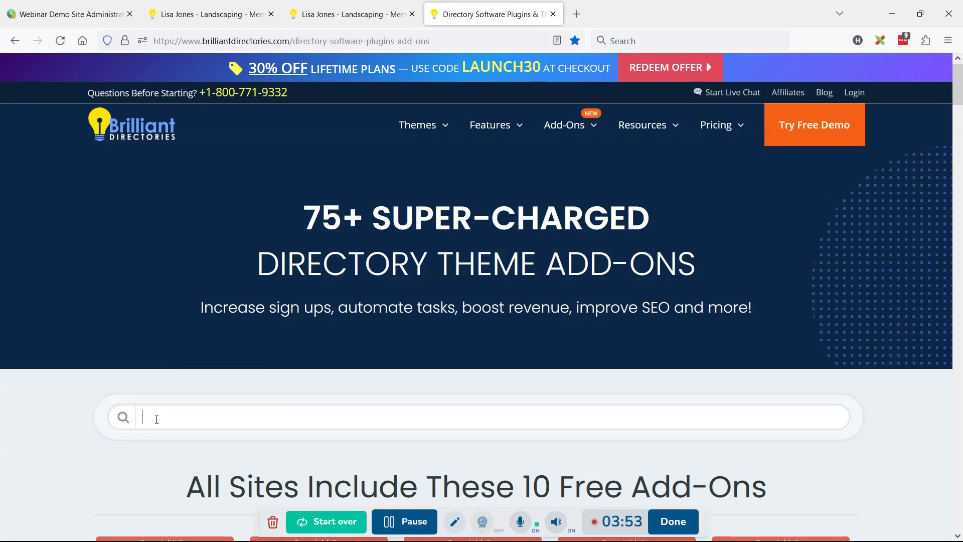
{"action": "type", "text": "ver"}
{"action": "scroll", "coordinate": [156, 418], "scroll_direction": "down", "scroll_amount": 3}
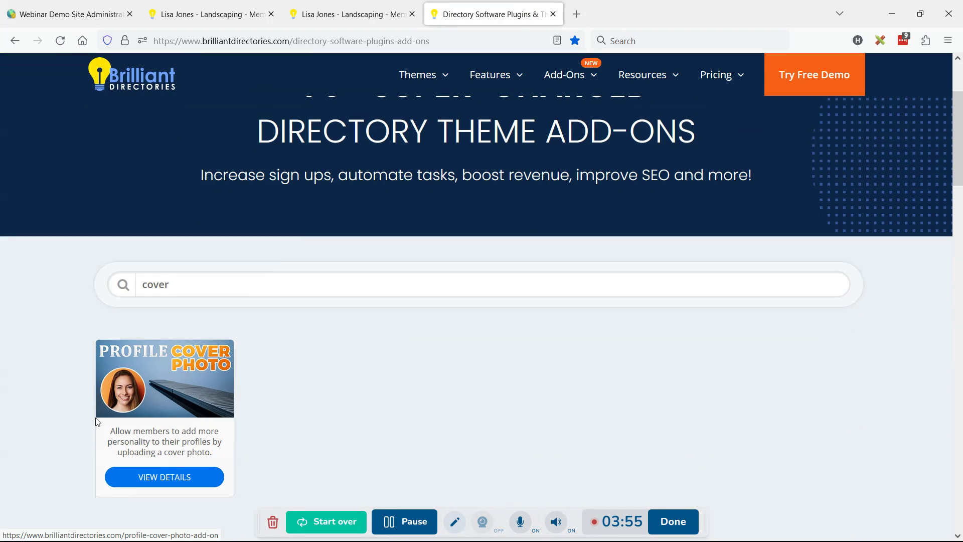
{"action": "left_click", "coordinate": [157, 390]}
{"action": "scroll", "coordinate": [443, 219], "scroll_direction": "down", "scroll_amount": 3}
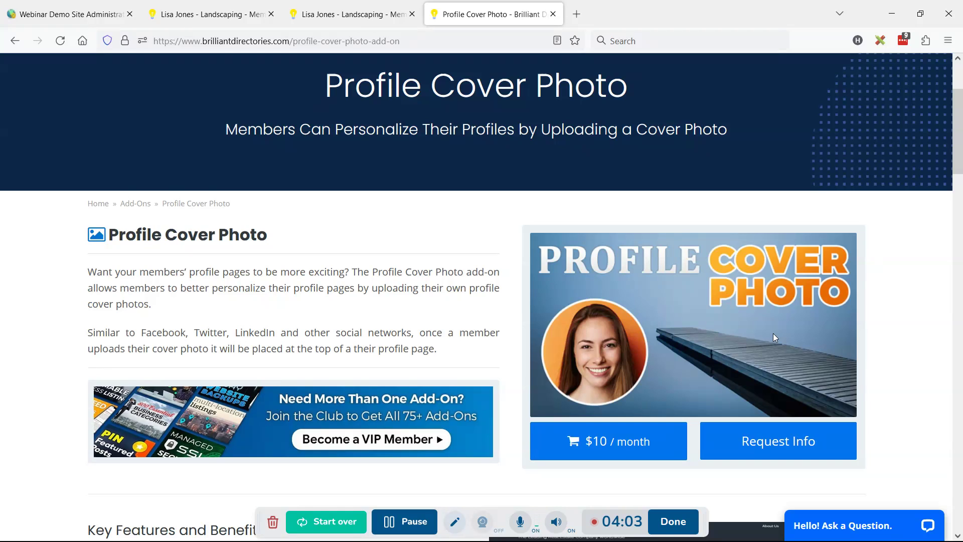
Step: Go to the member's account dashboard from the Welcome menu on the profile tab
{"action": "left_click", "coordinate": [203, 9]}
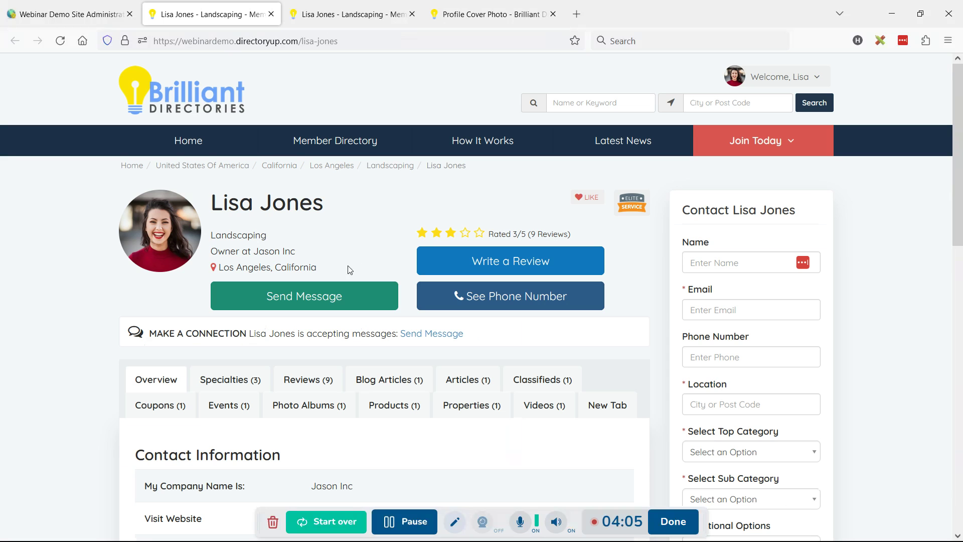
{"action": "left_click", "coordinate": [332, 16]}
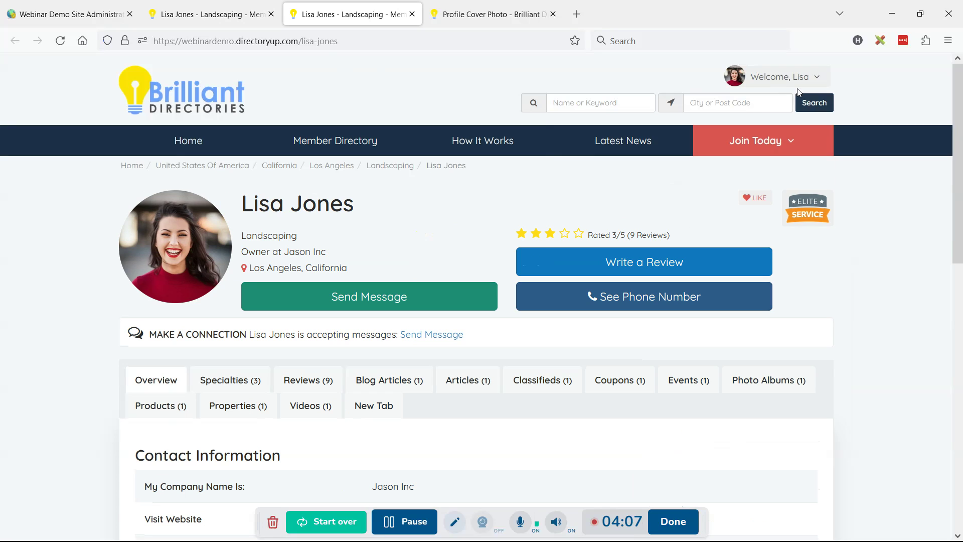
{"action": "left_click", "coordinate": [810, 85]}
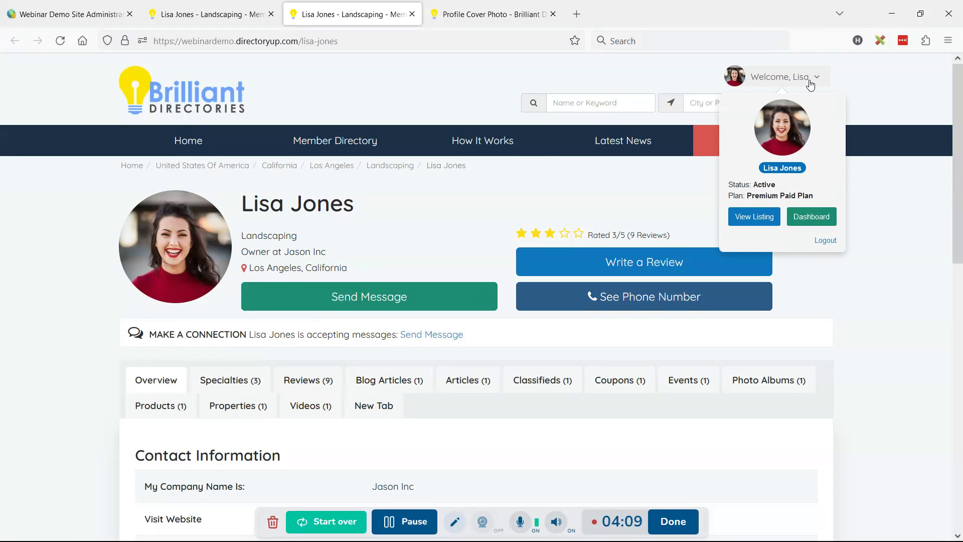
{"action": "left_click", "coordinate": [823, 221]}
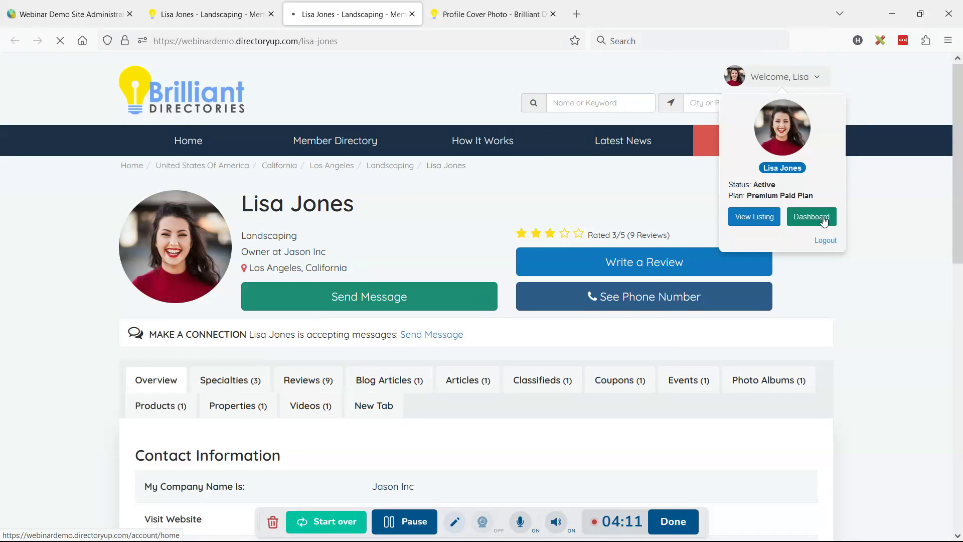
{"action": "scroll", "coordinate": [339, 321], "scroll_direction": "down", "scroll_amount": 3}
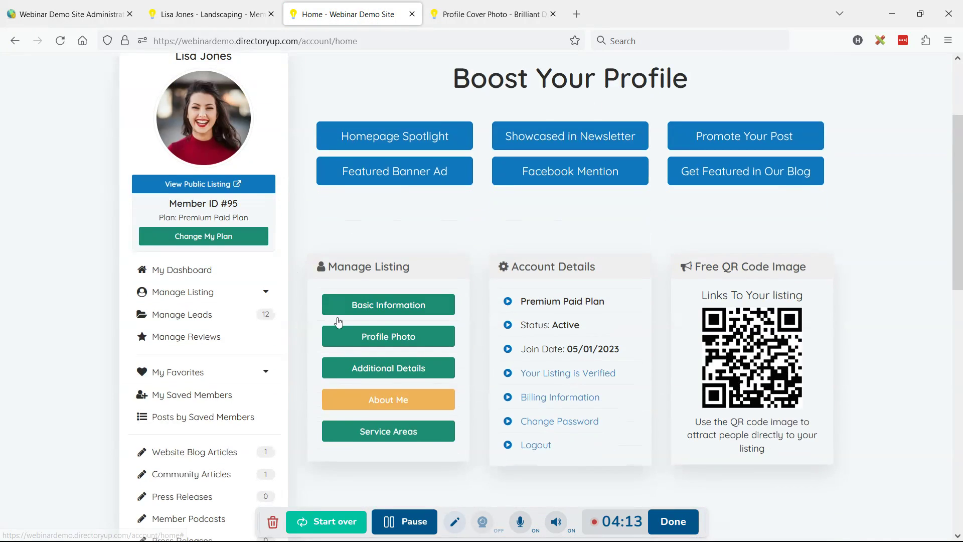
Step: Upload Blog-Headers-12-1.png as the profile cover photo from the Profile Photo page
{"action": "left_click", "coordinate": [407, 341]}
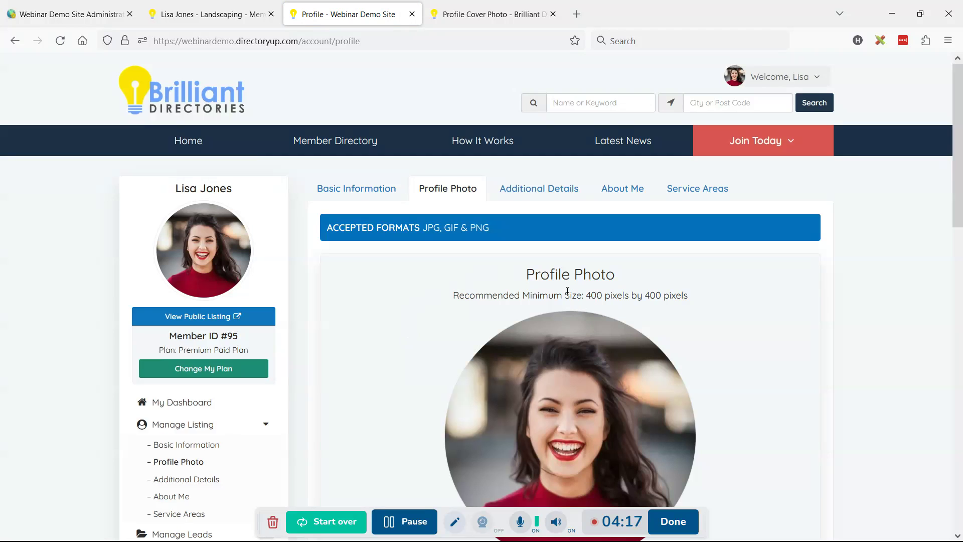
{"action": "scroll", "coordinate": [567, 290], "scroll_direction": "down", "scroll_amount": 7}
{"action": "scroll", "coordinate": [521, 259], "scroll_direction": "down", "scroll_amount": 3}
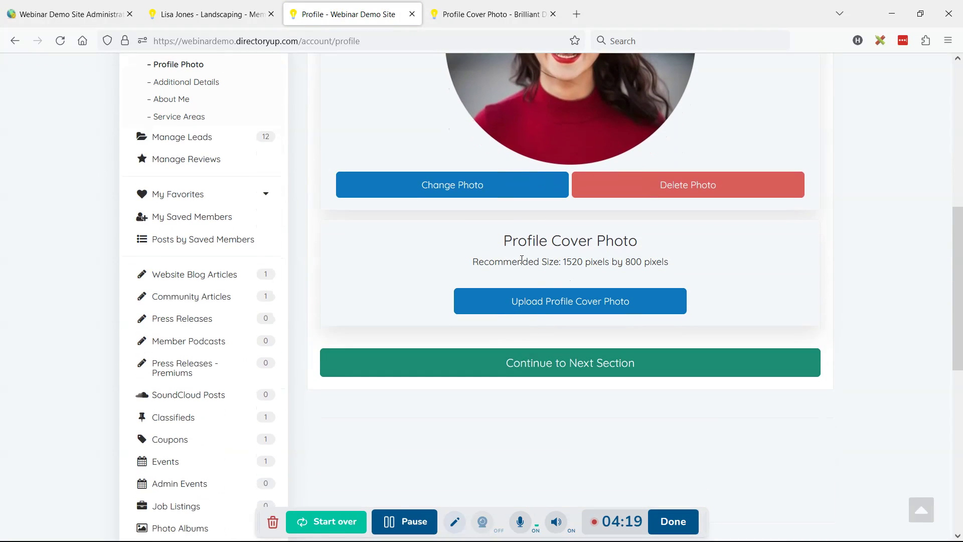
{"action": "left_click", "coordinate": [585, 305]}
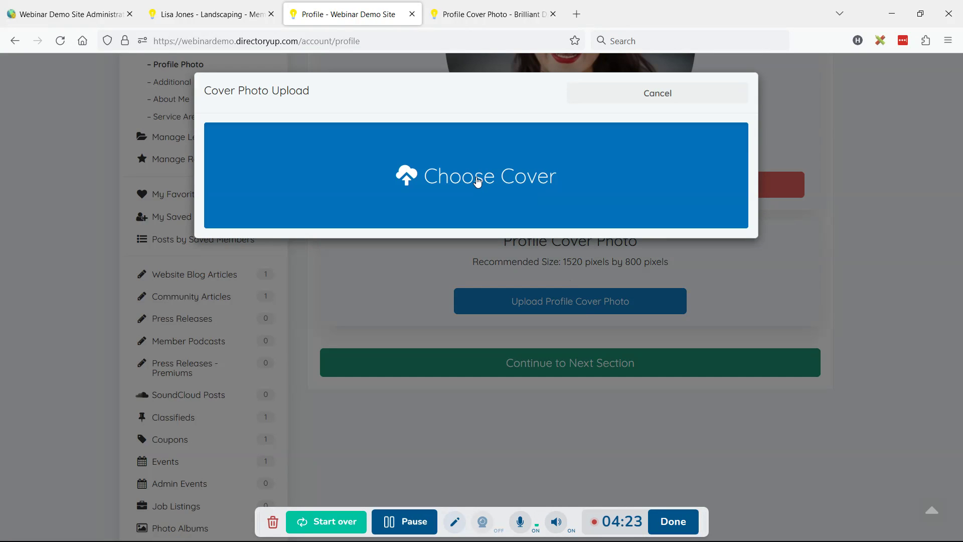
{"action": "left_click", "coordinate": [478, 181]}
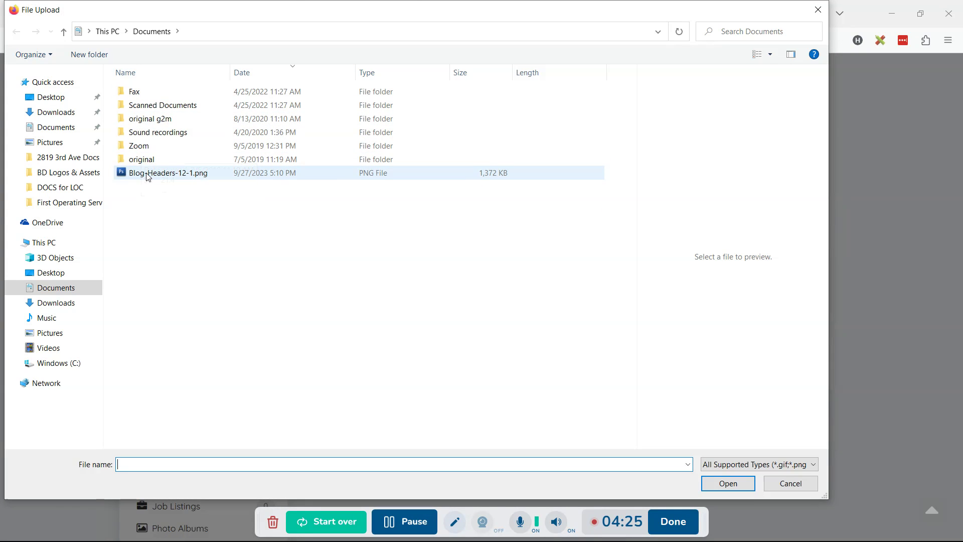
{"action": "double_click", "coordinate": [148, 173]}
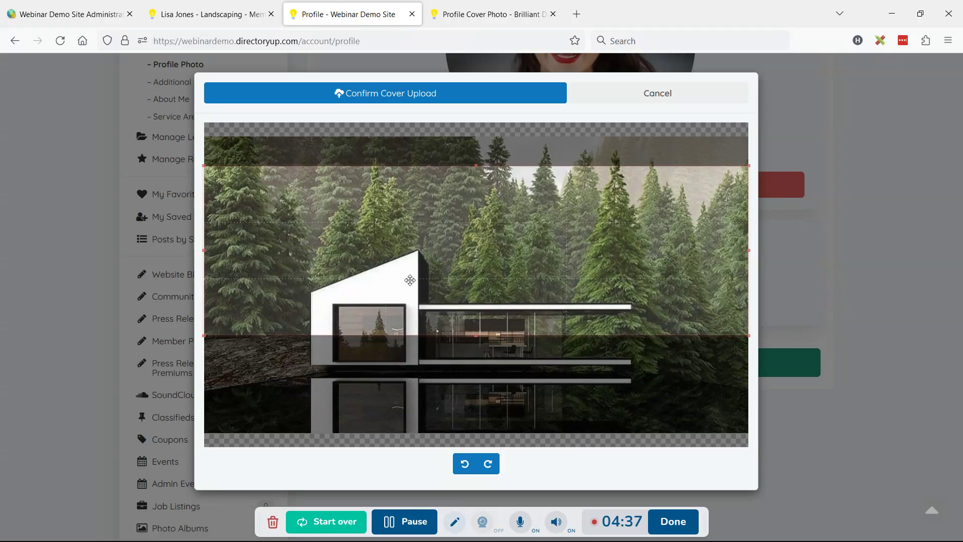
Step: Move the crop area slightly lower and confirm the cover photo upload
{"action": "left_click_drag", "start_coordinate": [417, 280], "coordinate": [420, 322]}
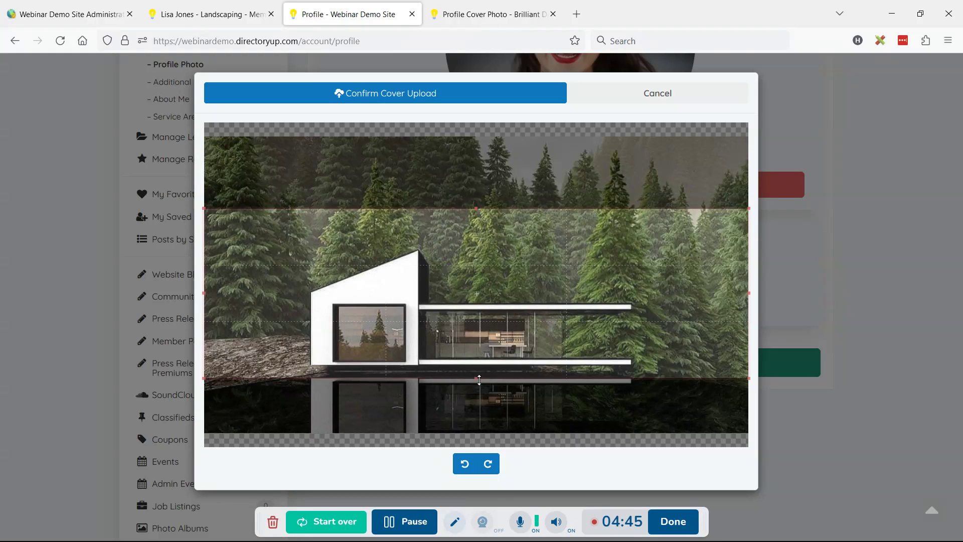
{"action": "left_click", "coordinate": [374, 94]}
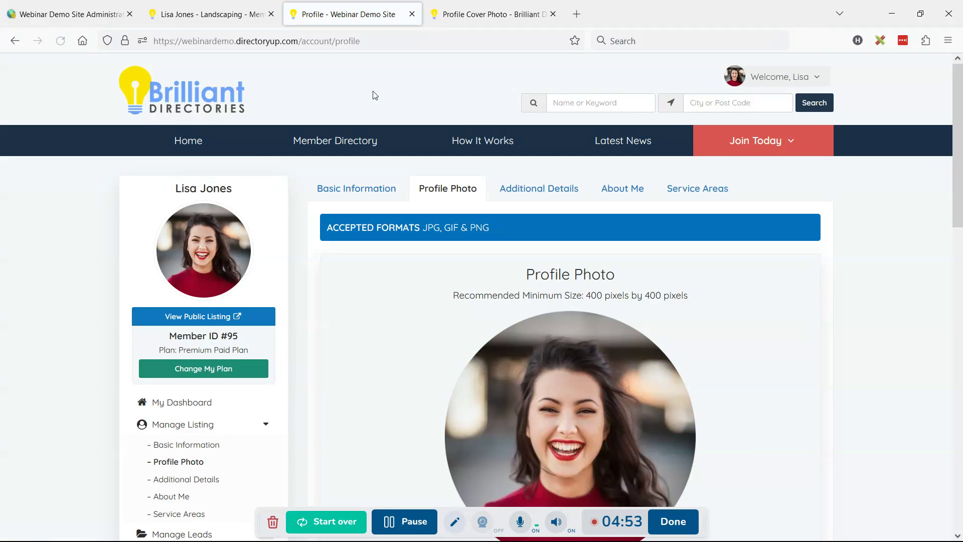
Step: Open the member's public listing in a new tab and close the settings and add-on tabs
{"action": "left_click", "coordinate": [462, 5]}
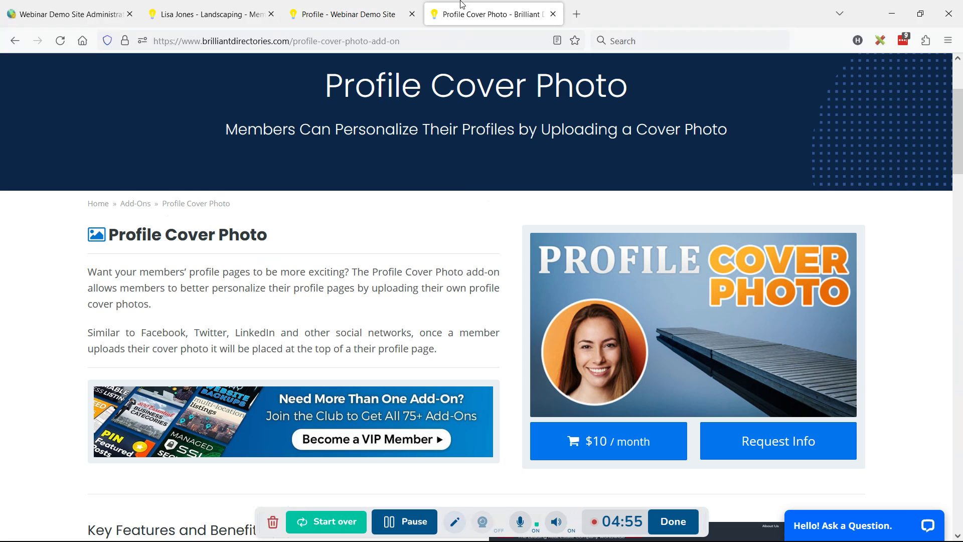
{"action": "left_click", "coordinate": [332, 7]}
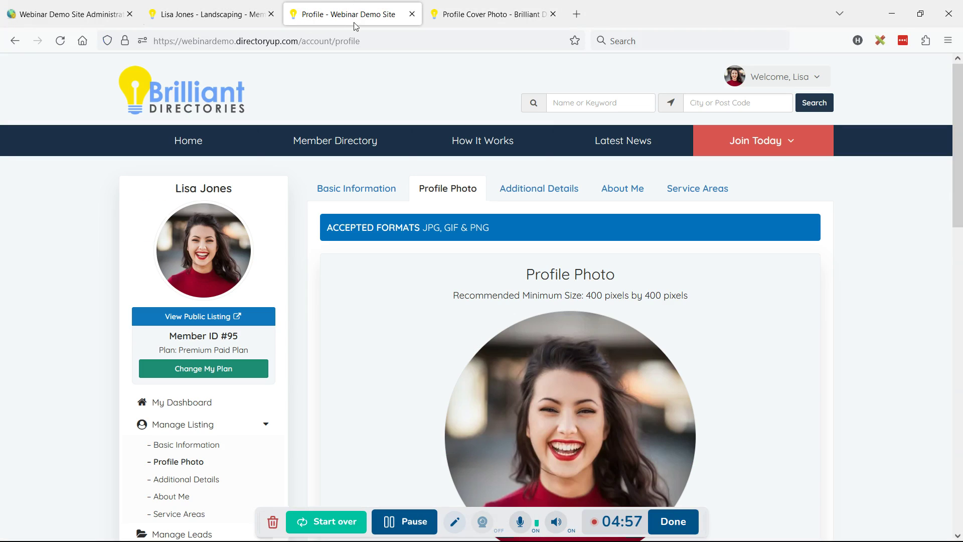
{"action": "left_click", "coordinate": [217, 316]}
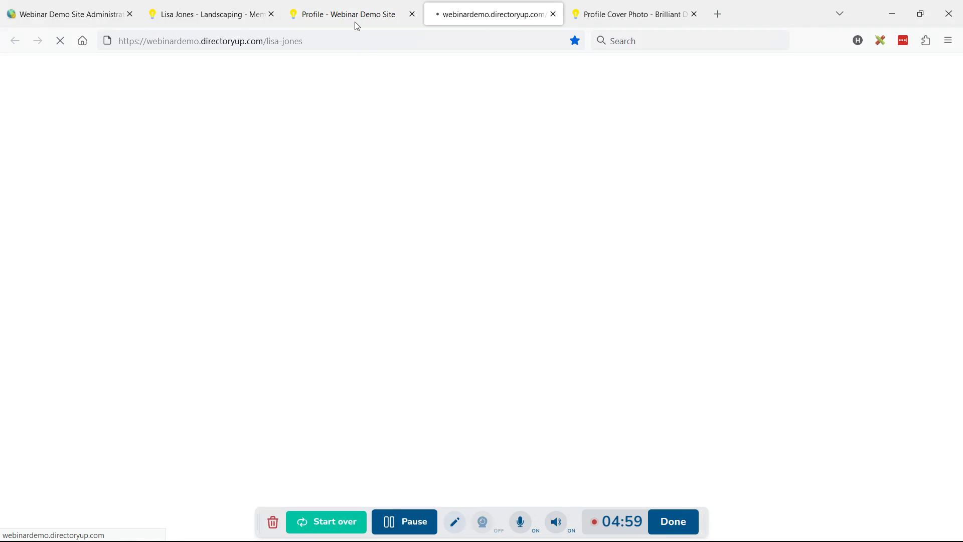
{"action": "middle_click", "coordinate": [353, 18]}
{"action": "middle_click", "coordinate": [473, 14]}
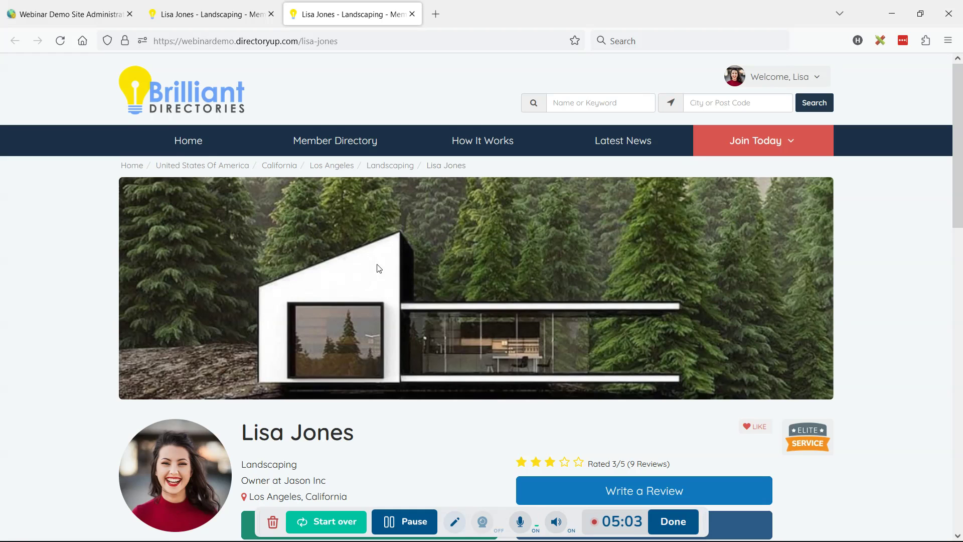
Step: Compare the profile tabs with and without the house cover photo, ending on the cover version
{"action": "scroll", "coordinate": [652, 251], "scroll_direction": "down", "scroll_amount": 3}
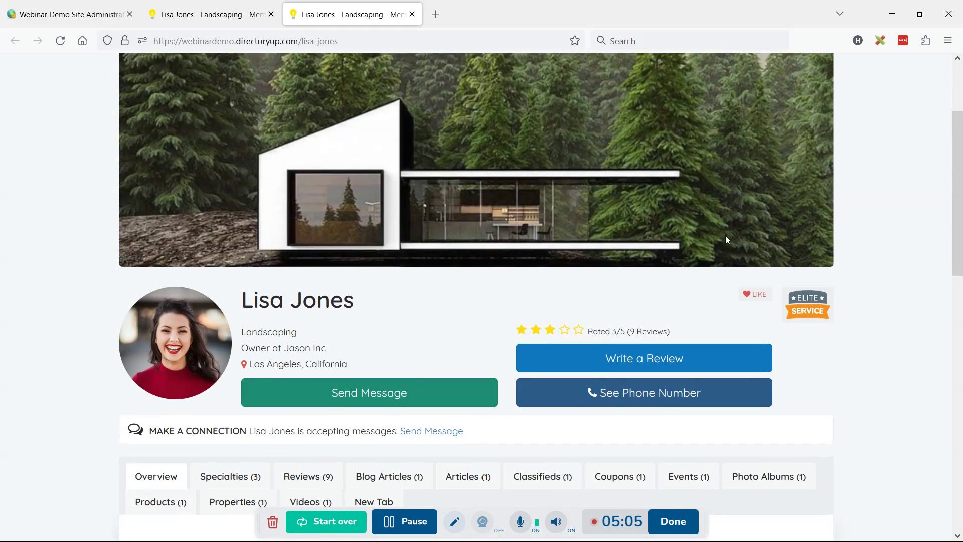
{"action": "scroll", "coordinate": [817, 232], "scroll_direction": "down", "scroll_amount": 10}
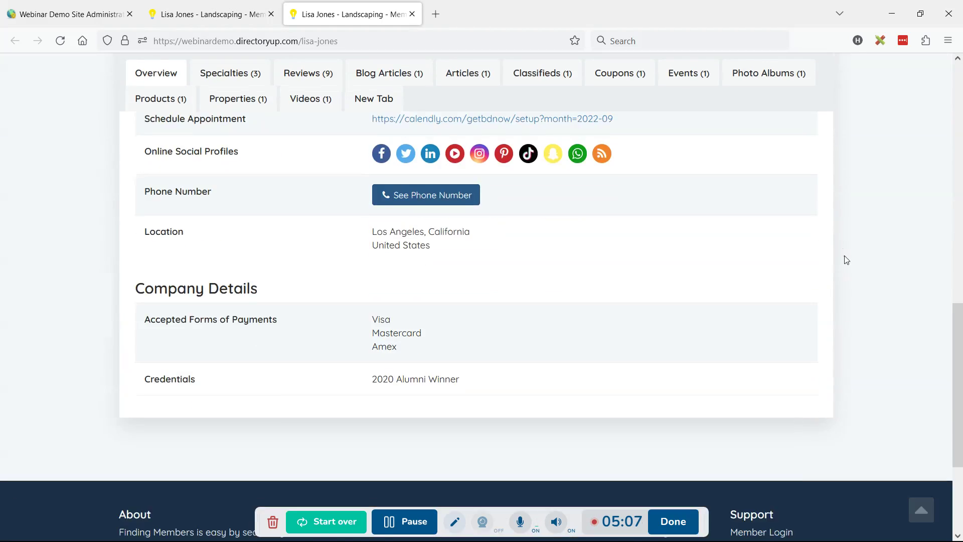
{"action": "scroll", "coordinate": [845, 262], "scroll_direction": "up", "scroll_amount": 10}
{"action": "scroll", "coordinate": [717, 267], "scroll_direction": "down", "scroll_amount": 3}
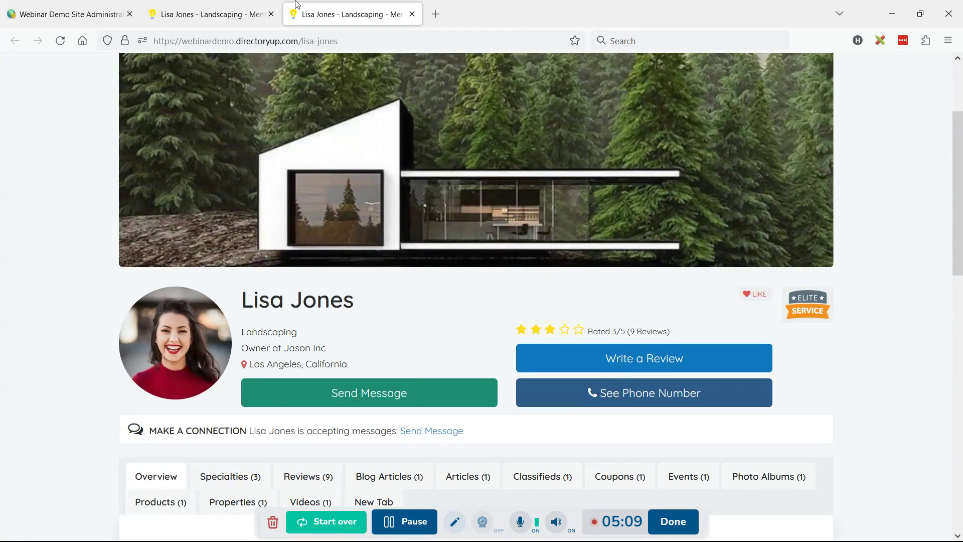
{"action": "left_click", "coordinate": [250, 14]}
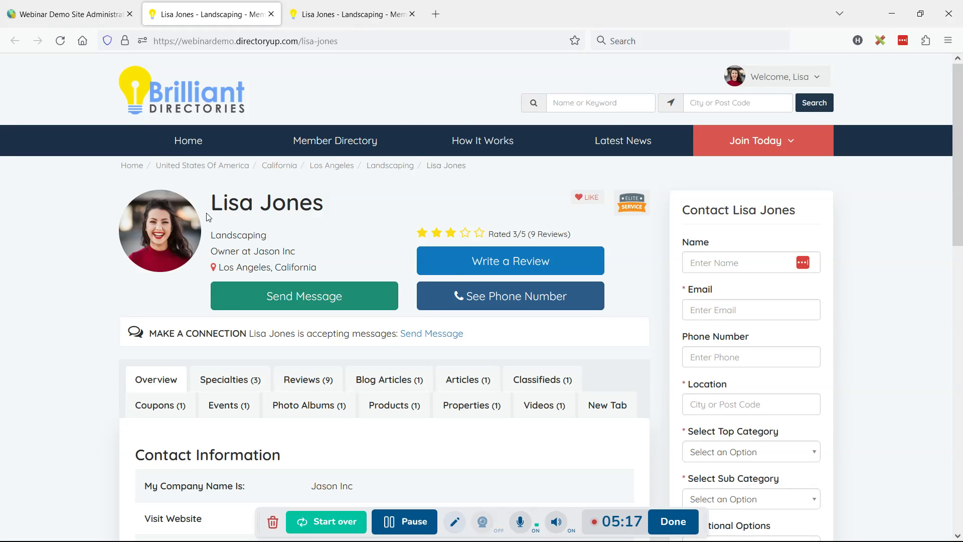
{"action": "left_click", "coordinate": [331, 3]}
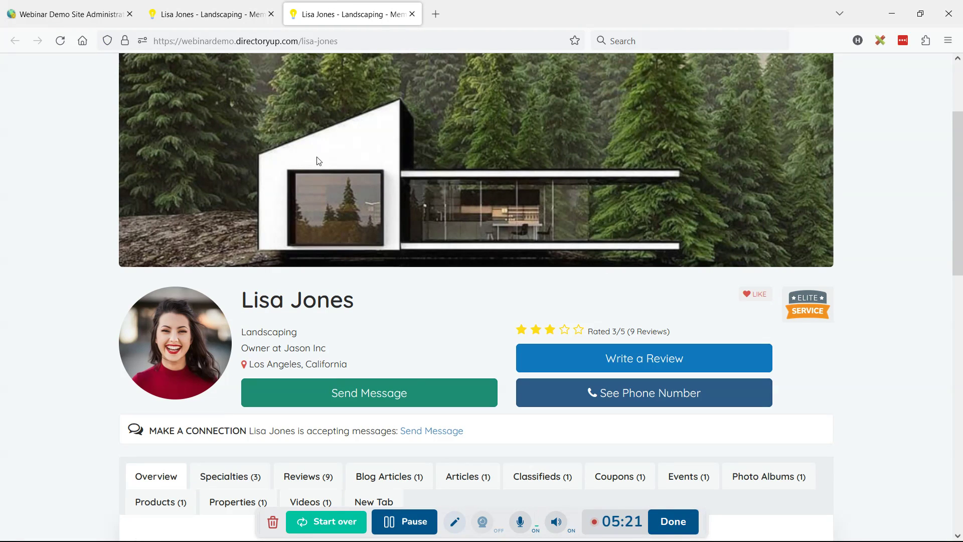
{"action": "key", "text": "ctrl+Page_Up"}
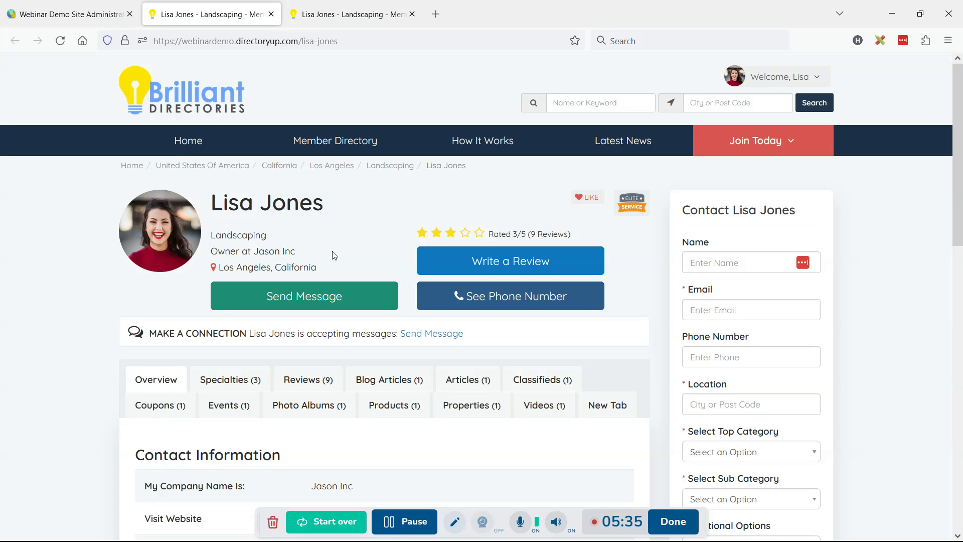
{"action": "left_click", "coordinate": [386, 14]}
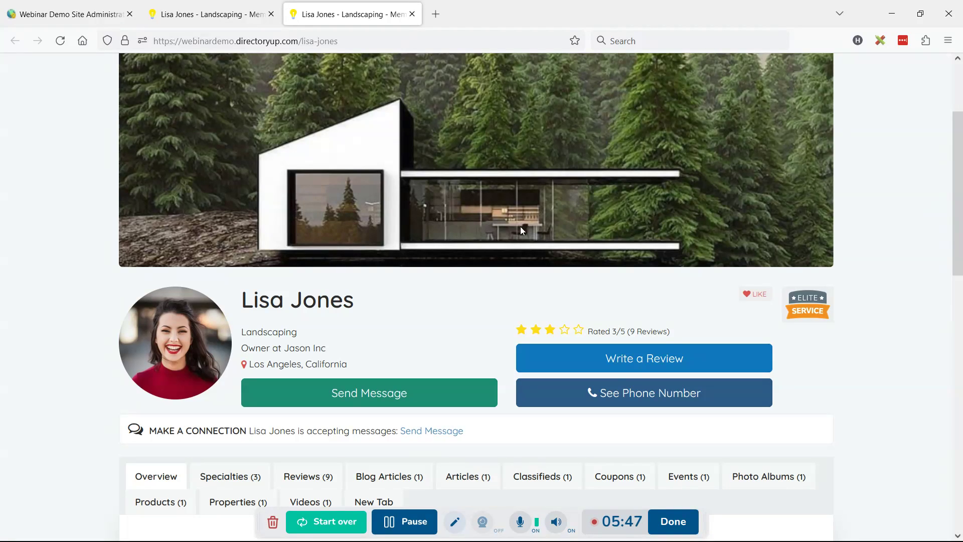
{"action": "scroll", "coordinate": [459, 247], "scroll_direction": "up", "scroll_amount": 3}
{"action": "scroll", "coordinate": [455, 245], "scroll_direction": "down", "scroll_amount": 3}
{"action": "left_click", "coordinate": [206, 14]}
{"action": "left_click", "coordinate": [353, 14]}
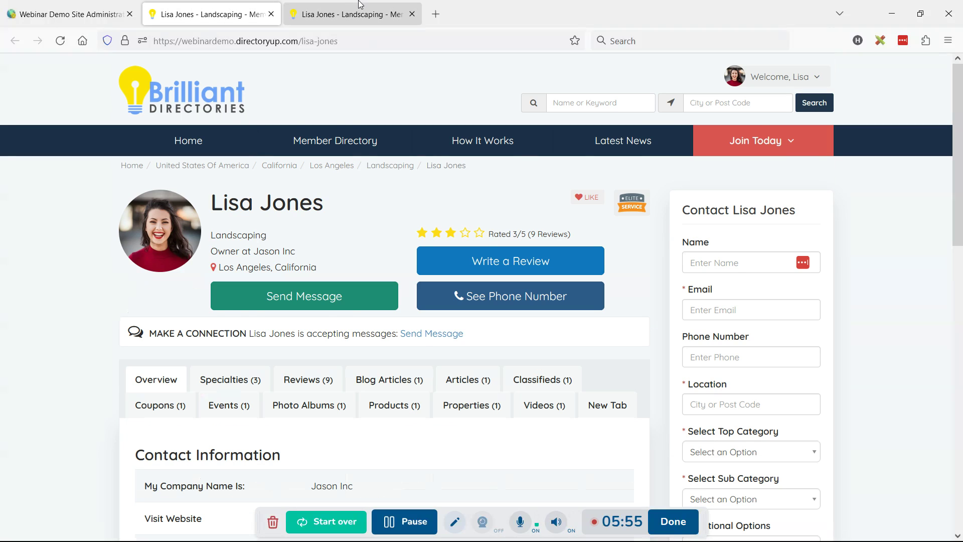
Step: Inspect the profile heading and select the div.row.member-profile-header node in the inspector
{"action": "right_click", "coordinate": [127, 280]}
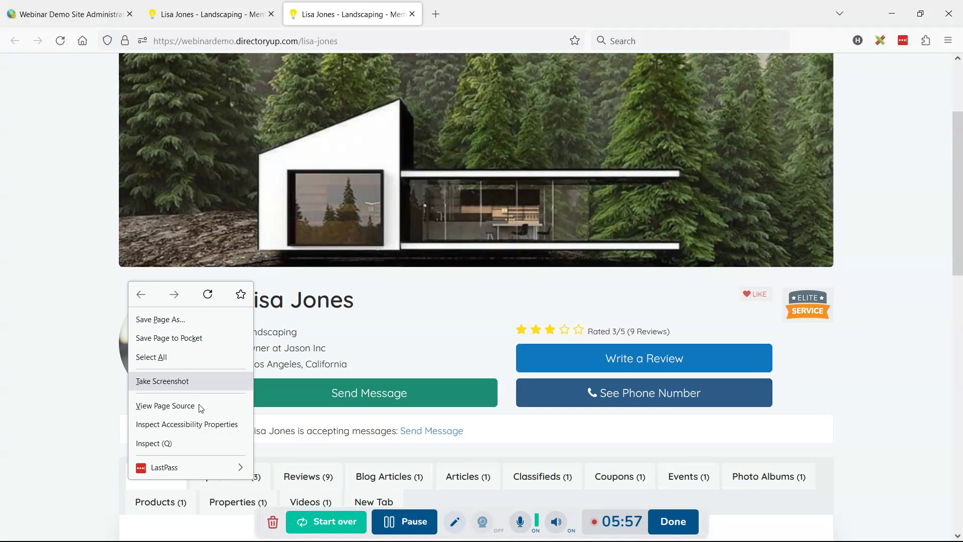
{"action": "left_click", "coordinate": [180, 446]}
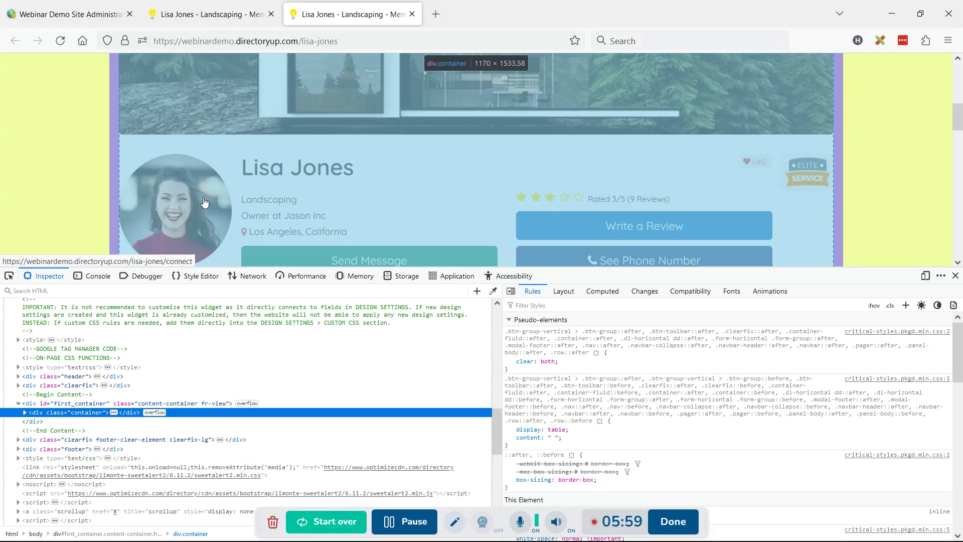
{"action": "left_click", "coordinate": [9, 276]}
{"action": "left_click", "coordinate": [297, 168]}
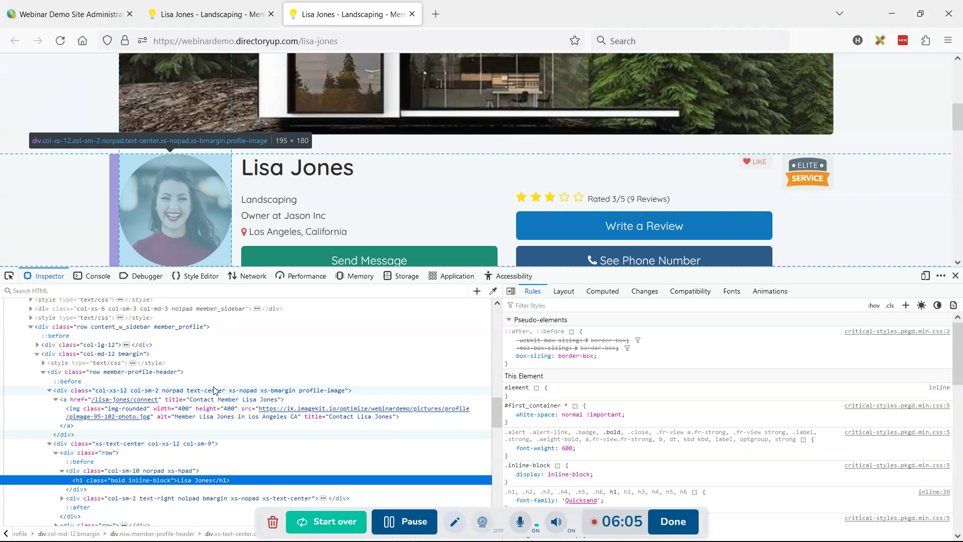
{"action": "left_click", "coordinate": [130, 372]}
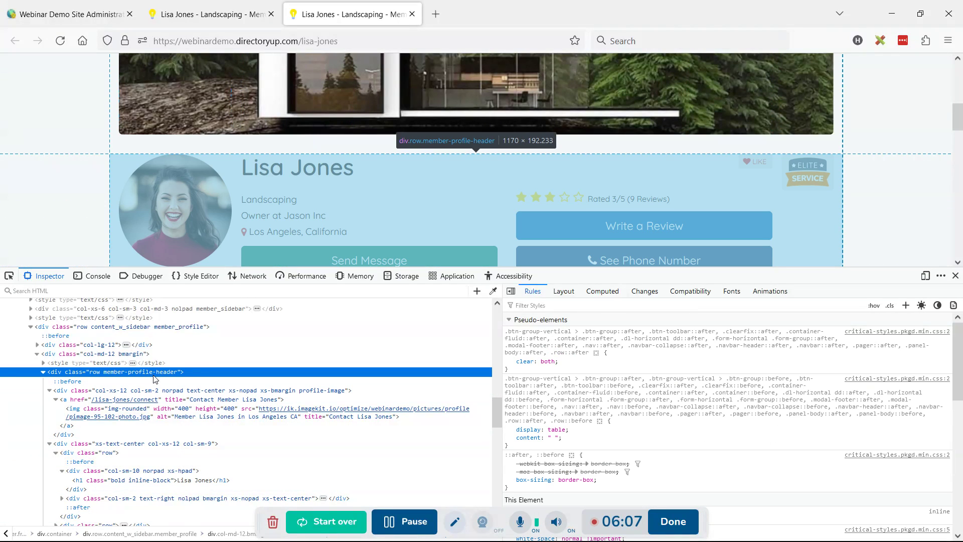
Step: Add a new .row.member-profile-header rule with margin-top: -100px
{"action": "left_click", "coordinate": [906, 305]}
{"action": "key", "text": "Return"}
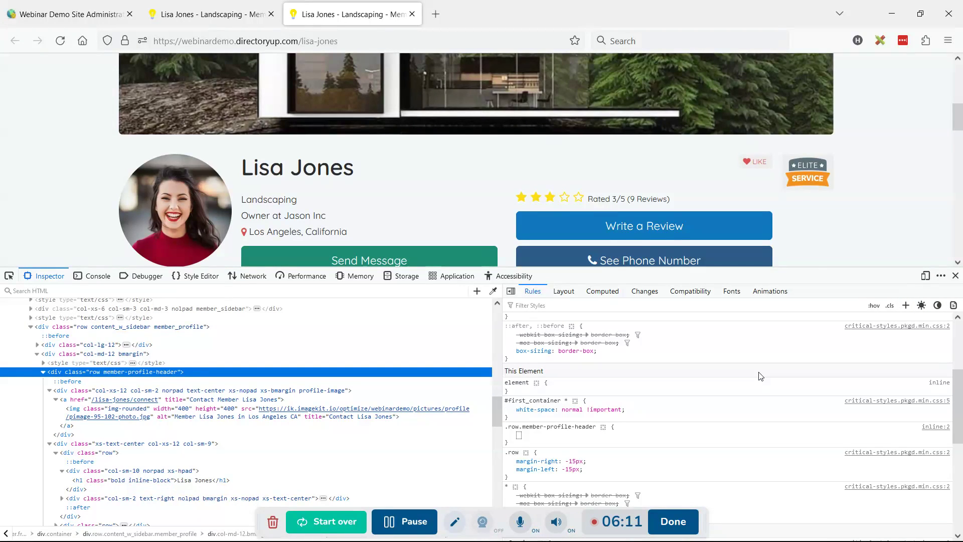
{"action": "type", "text": "ma"}
{"action": "key", "text": "Down"}
{"action": "key", "text": "Down"}
{"action": "key", "text": "Down"}
{"action": "key", "text": "Down"}
{"action": "key", "text": "Down"}
{"action": "key", "text": "Down"}
{"action": "key", "text": "Down"}
{"action": "key", "text": "Down"}
{"action": "key", "text": "Down"}
{"action": "key", "text": "Down"}
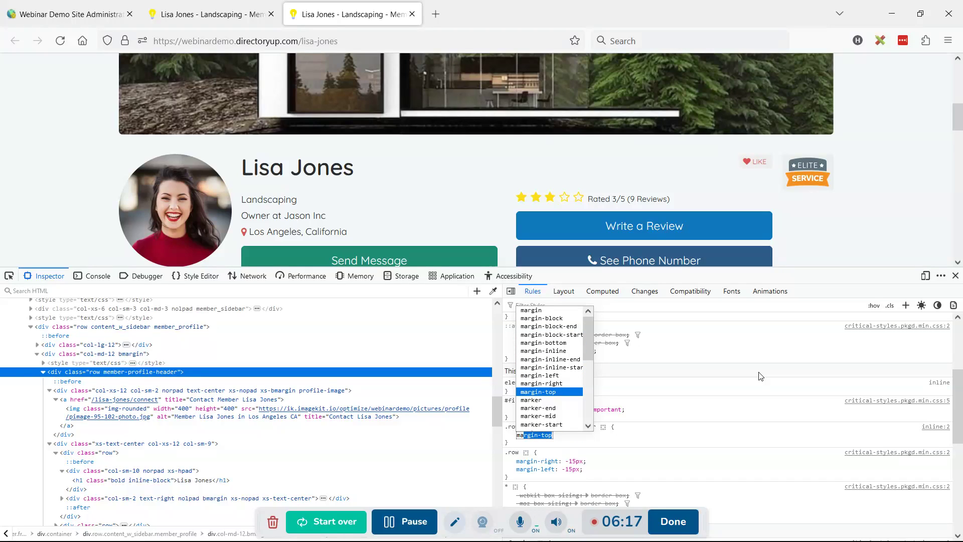
{"action": "key", "text": "Return"}
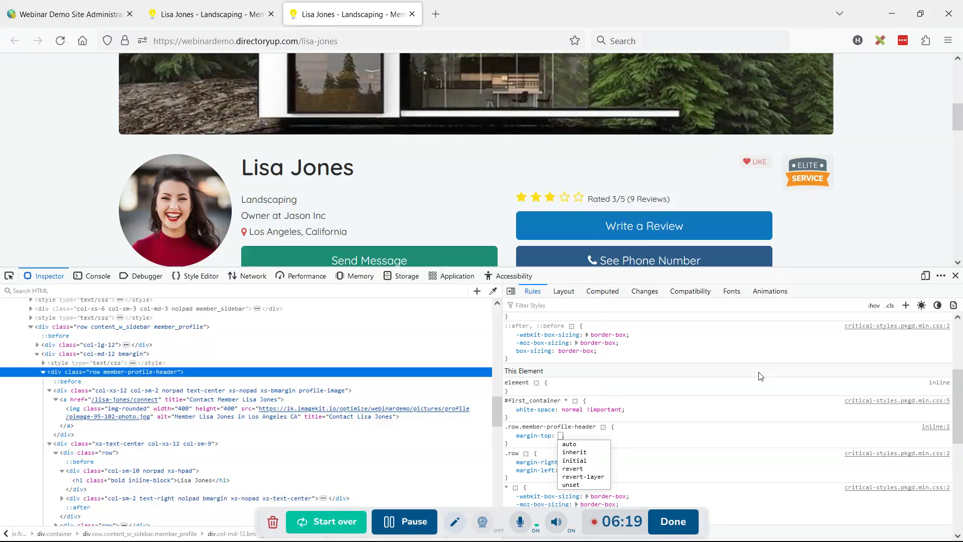
{"action": "type", "text": "-100p"}
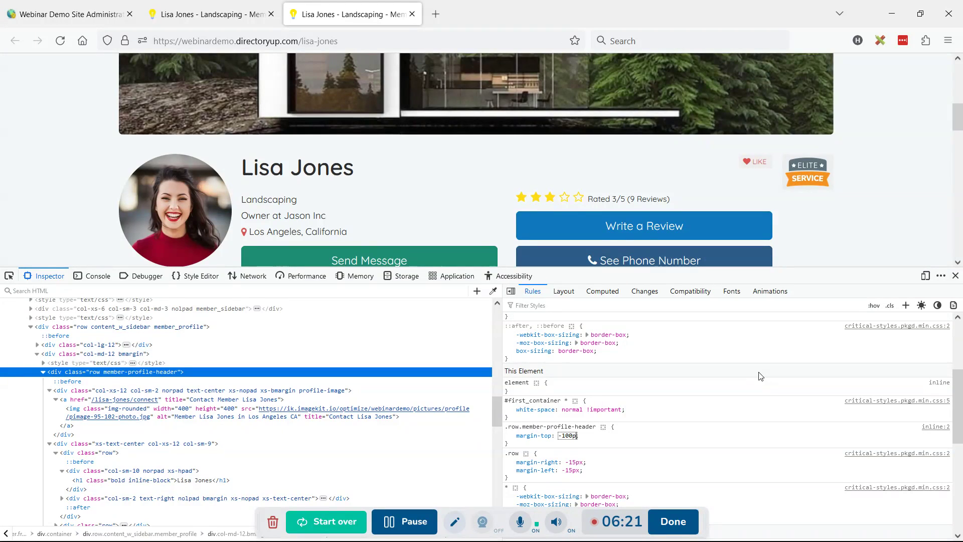
{"action": "type", "text": "x"}
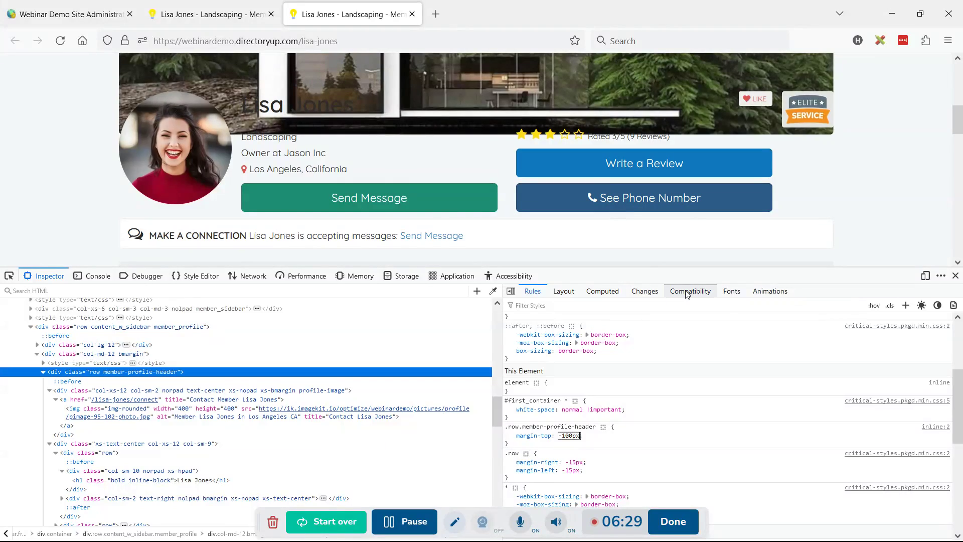
{"action": "key", "text": "Return"}
Step: Set the header rule's background to white #fff
{"action": "type", "text": "background:rgba"}
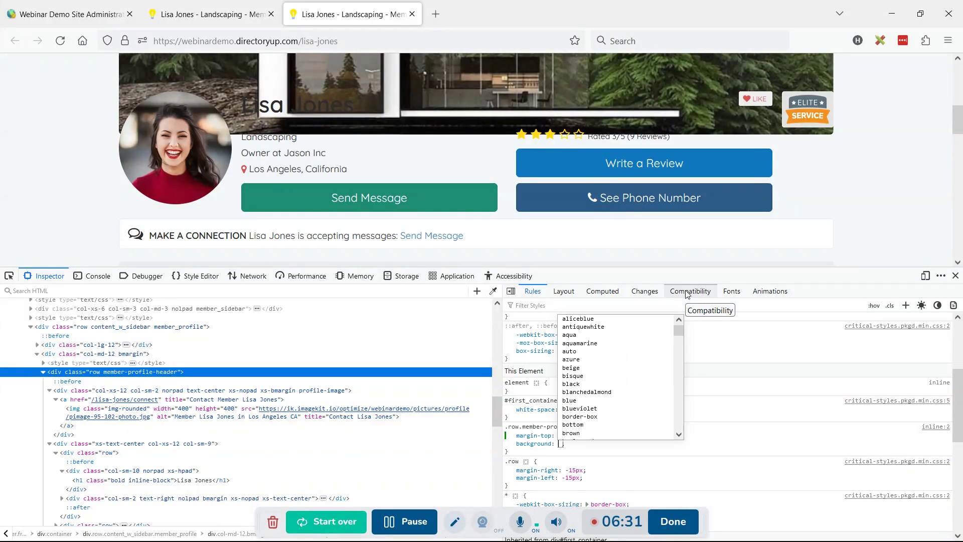
{"action": "key", "text": "ctrl+a"}
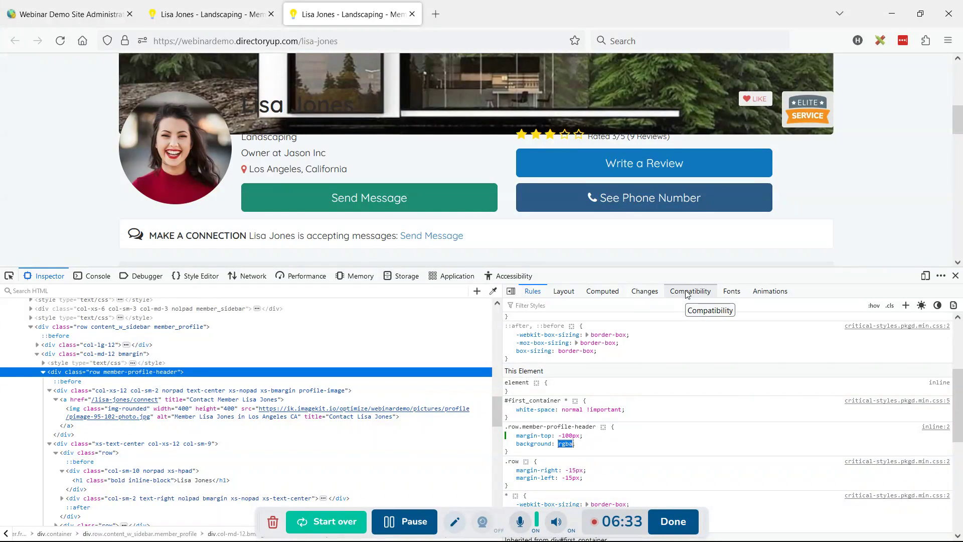
{"action": "type", "text": "#fff"}
{"action": "key", "text": "Return"}
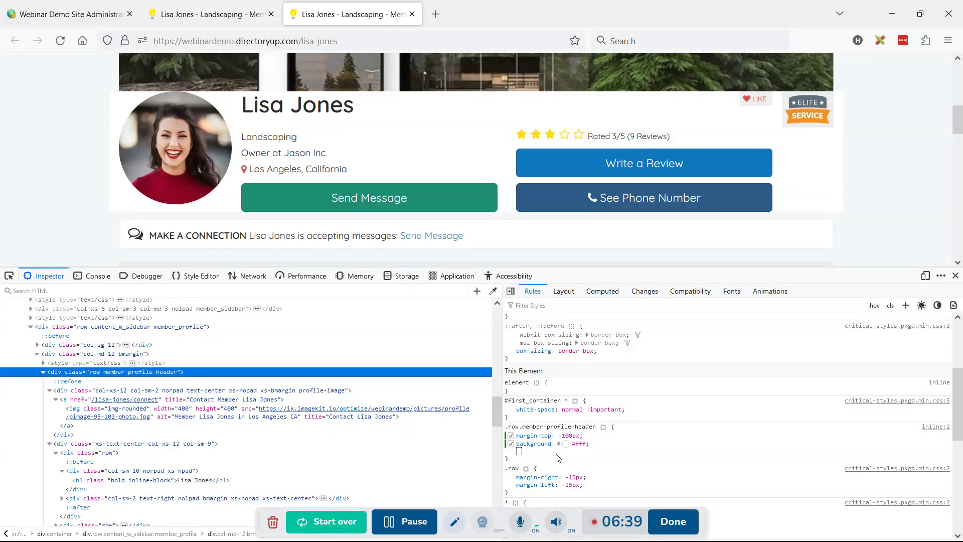
Step: Sample the page grey #f5f7fa for the header background and lower its alpha to #f5f7fae8
{"action": "left_click", "coordinate": [564, 444]}
{"action": "left_click", "coordinate": [556, 415]}
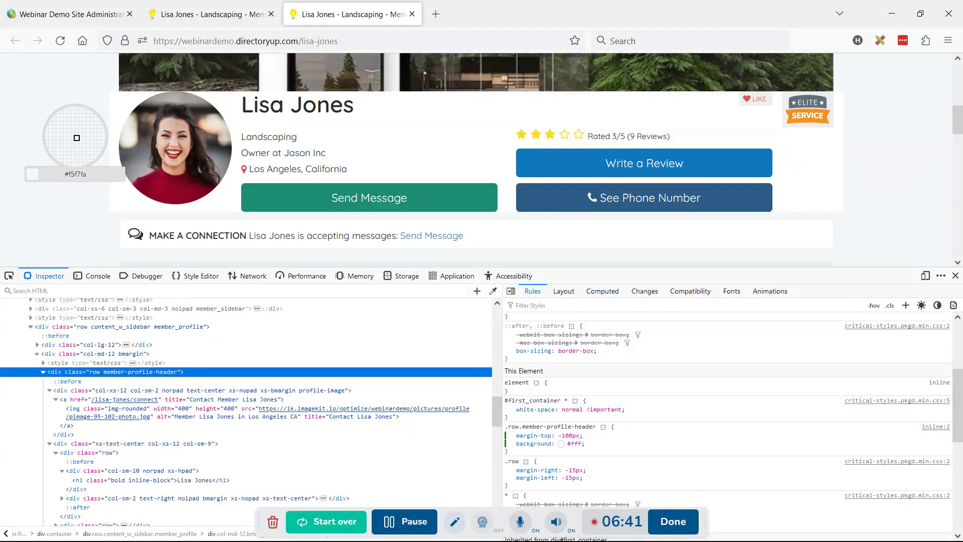
{"action": "left_click", "coordinate": [76, 137]}
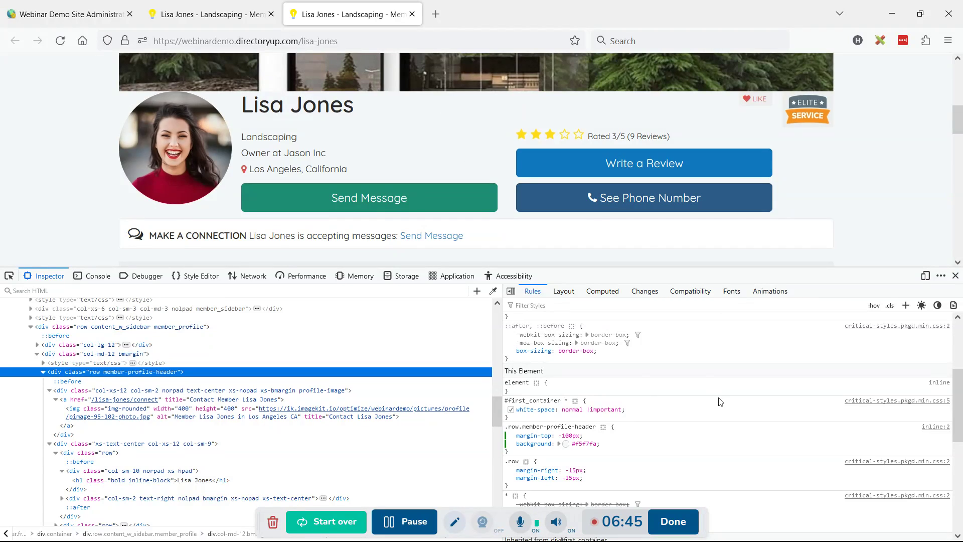
{"action": "left_click", "coordinate": [566, 445]}
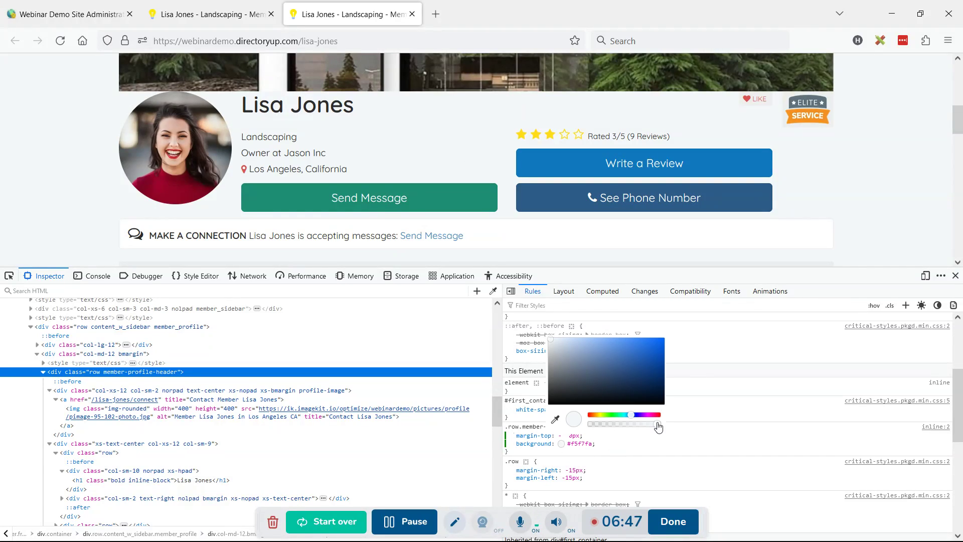
{"action": "left_click_drag", "start_coordinate": [656, 427], "coordinate": [651, 427]}
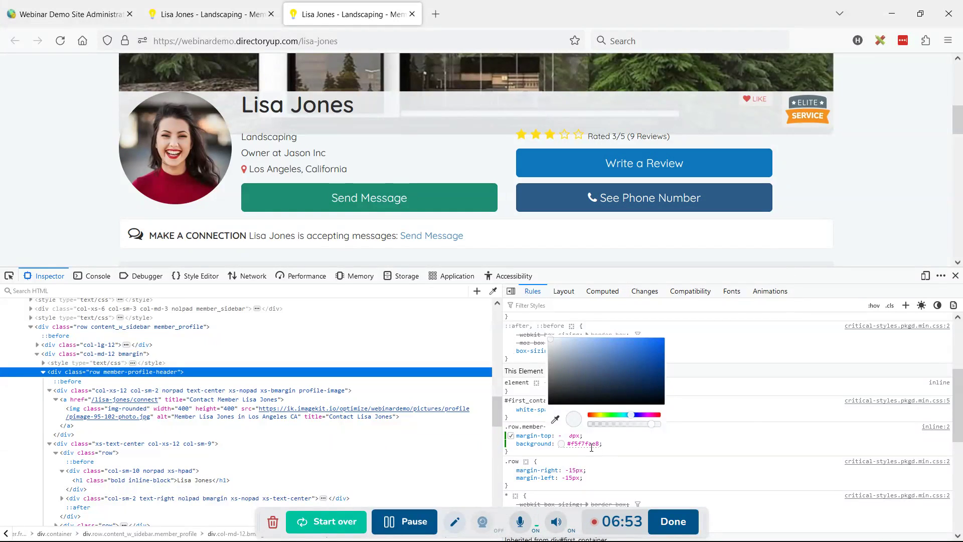
Step: Add padding: 20px to the profile header rule
{"action": "left_click", "coordinate": [631, 450]}
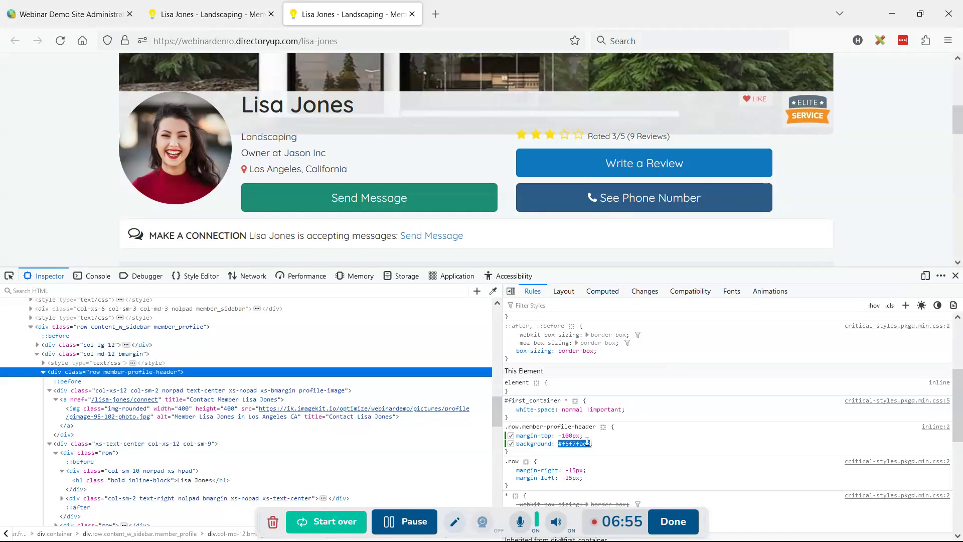
{"action": "left_click", "coordinate": [586, 442]}
{"action": "type", "text": "padding:20px"}
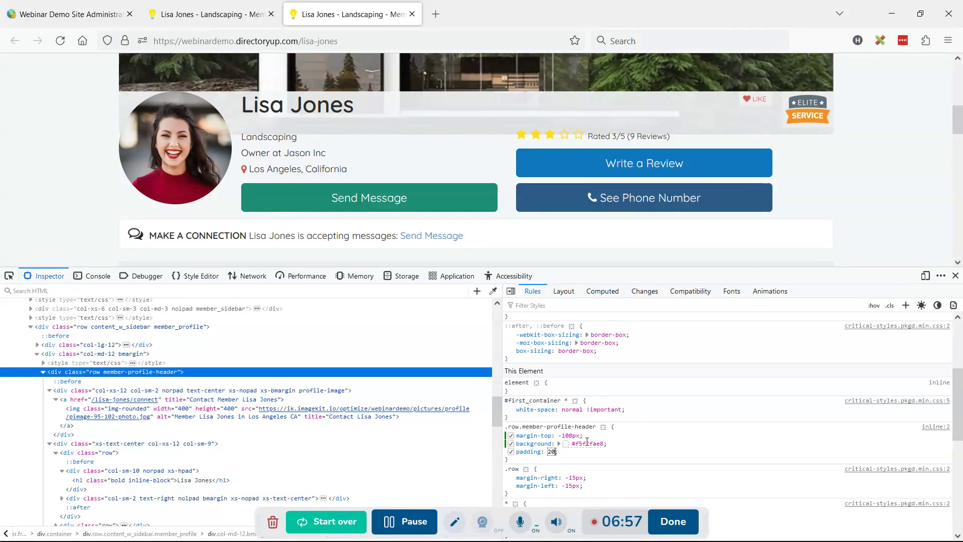
{"action": "key", "text": "Up"}
{"action": "key", "text": "Up"}
{"action": "key", "text": "Up"}
{"action": "key", "text": "Up"}
{"action": "key", "text": "Up"}
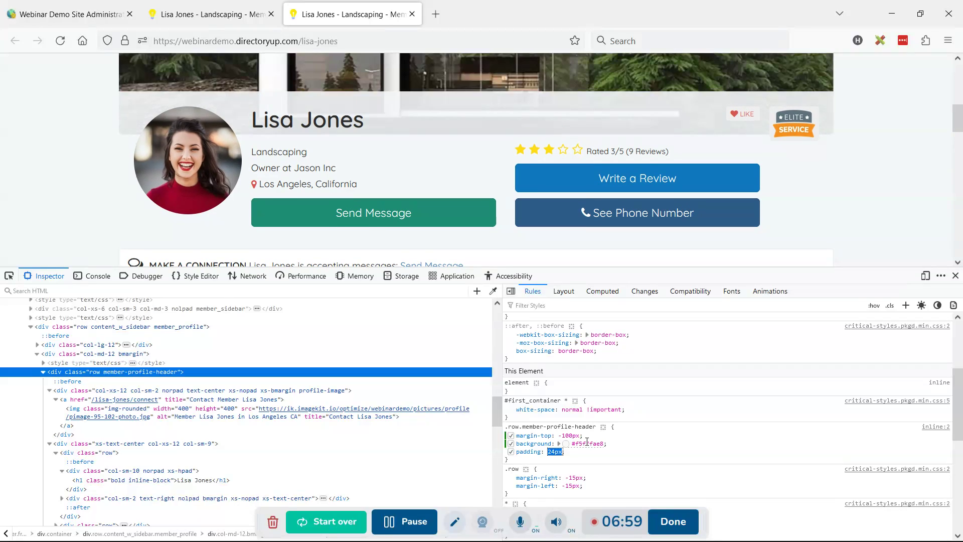
{"action": "key", "text": "Down"}
{"action": "key", "text": "Down"}
{"action": "key", "text": "Down"}
{"action": "key", "text": "Down"}
{"action": "key", "text": "Down"}
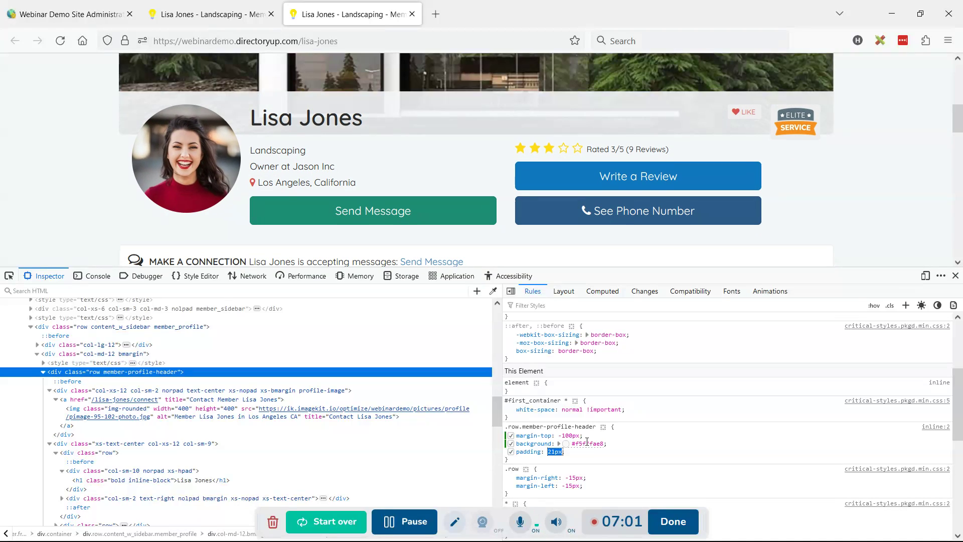
Step: Change the header's top margin to -110px to pull it further over the cover
{"action": "left_click", "coordinate": [569, 435]}
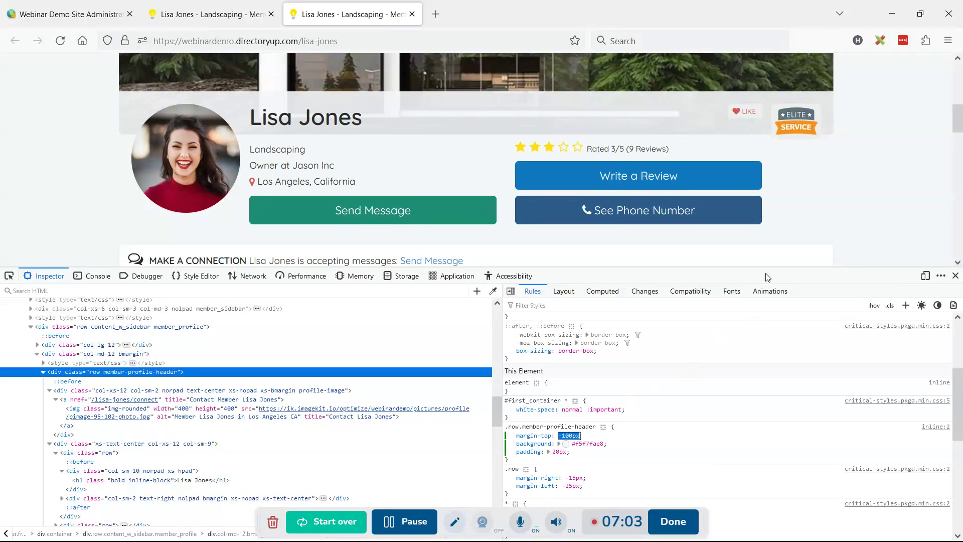
{"action": "scroll", "coordinate": [839, 230], "scroll_direction": "up", "scroll_amount": 3}
{"action": "scroll", "coordinate": [839, 230], "scroll_direction": "down", "scroll_amount": 2}
{"action": "scroll", "coordinate": [839, 230], "scroll_direction": "down", "scroll_amount": 1}
{"action": "key", "text": "Down"}
{"action": "key", "text": "Down"}
{"action": "key", "text": "Down"}
{"action": "key", "text": "Down"}
{"action": "key", "text": "Down"}
{"action": "key", "text": "Down"}
{"action": "key", "text": "Down"}
{"action": "key", "text": "Down"}
{"action": "key", "text": "Down"}
{"action": "key", "text": "Down"}
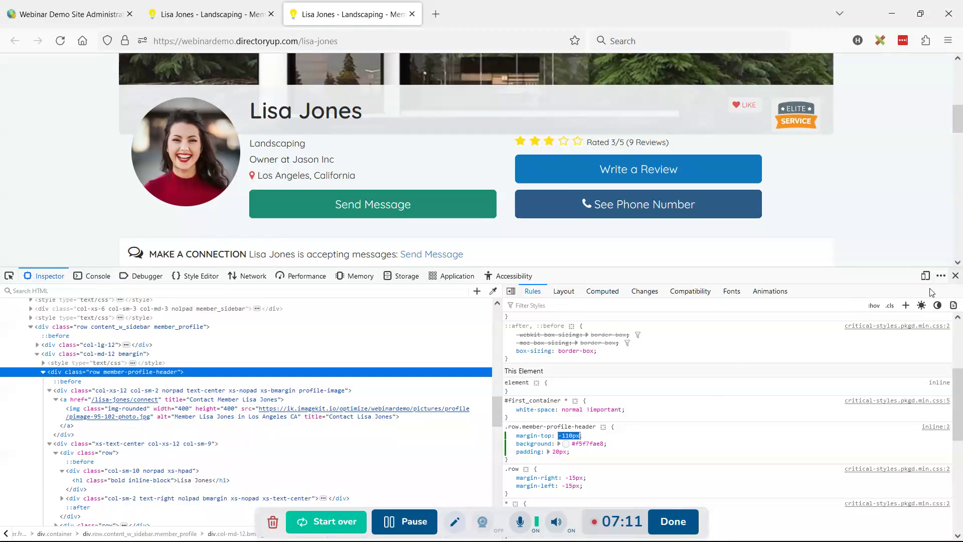
{"action": "left_click", "coordinate": [512, 458]}
Step: Replace the old Notepad notes with the finished .row.member-profile-header rule
{"action": "left_click_drag", "start_coordinate": [511, 457], "coordinate": [507, 429]}
{"action": "key", "text": "ctrl+c"}
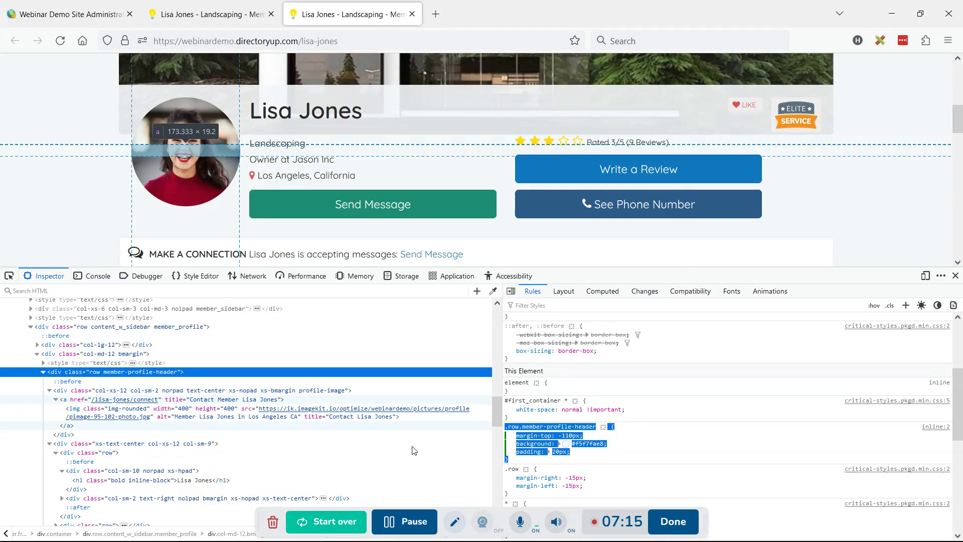
{"action": "key", "text": "alt+Tab"}
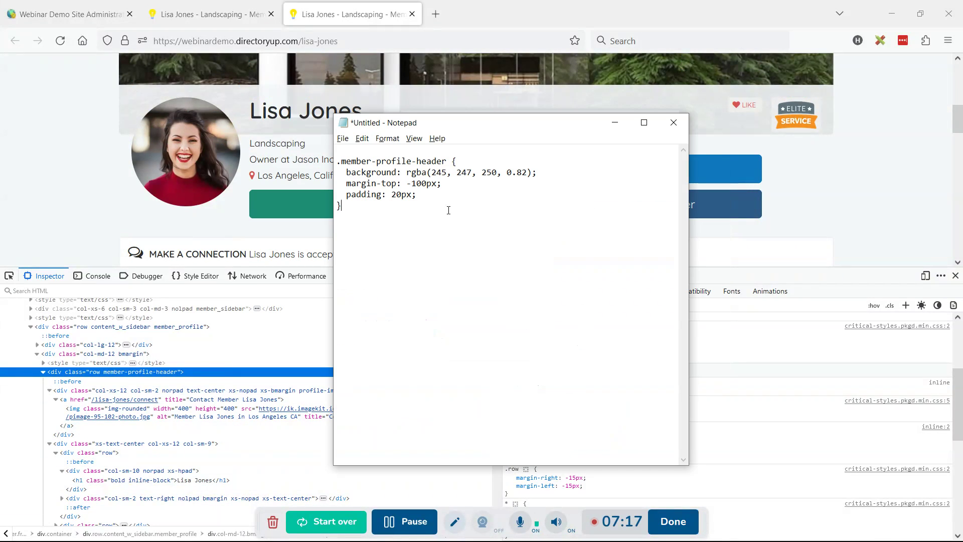
{"action": "key", "text": "ctrl+a"}
{"action": "key", "text": "ctrl+v"}
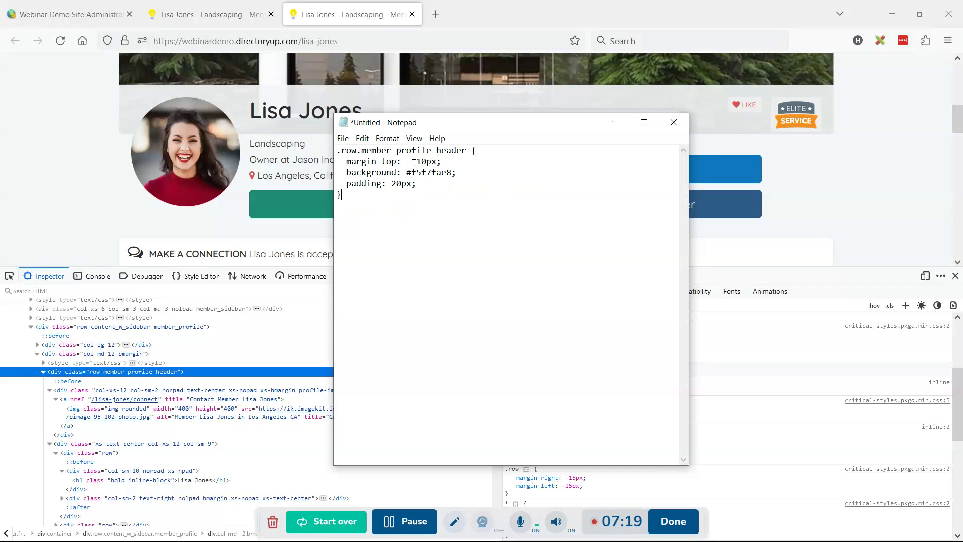
{"action": "key", "text": "alt+Tab"}
{"action": "key", "text": "F12"}
{"action": "scroll", "coordinate": [828, 247], "scroll_direction": "up", "scroll_amount": 5}
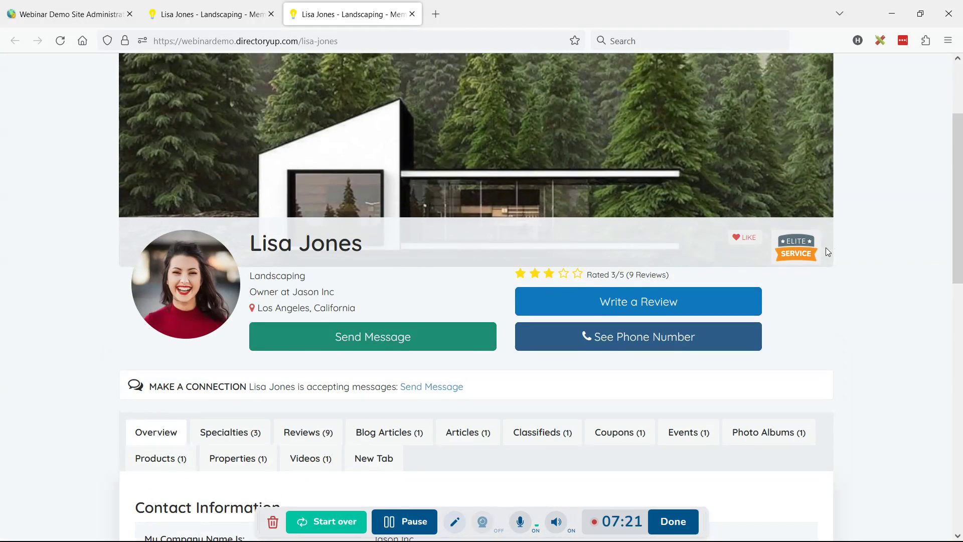
{"action": "scroll", "coordinate": [859, 238], "scroll_direction": "up", "scroll_amount": 3}
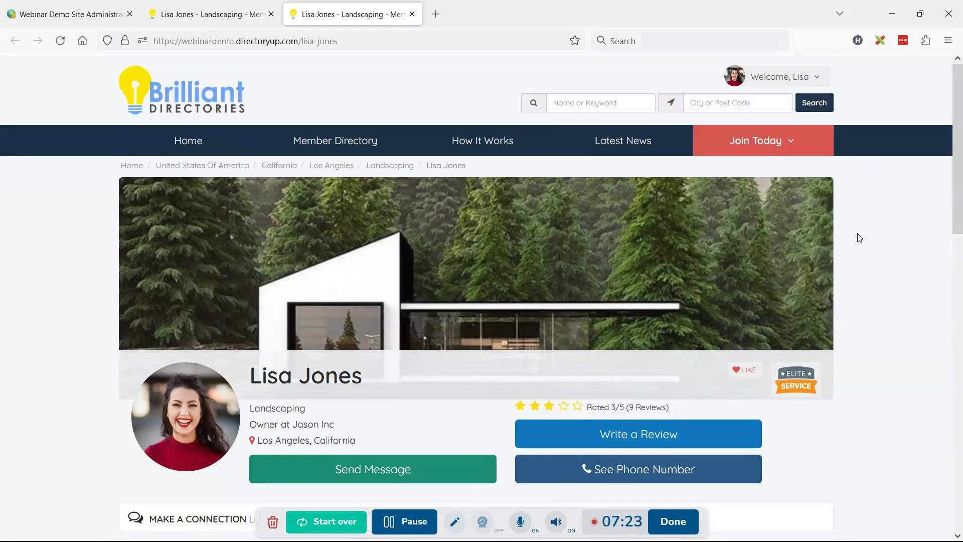
{"action": "scroll", "coordinate": [556, 173], "scroll_direction": "down", "scroll_amount": 3}
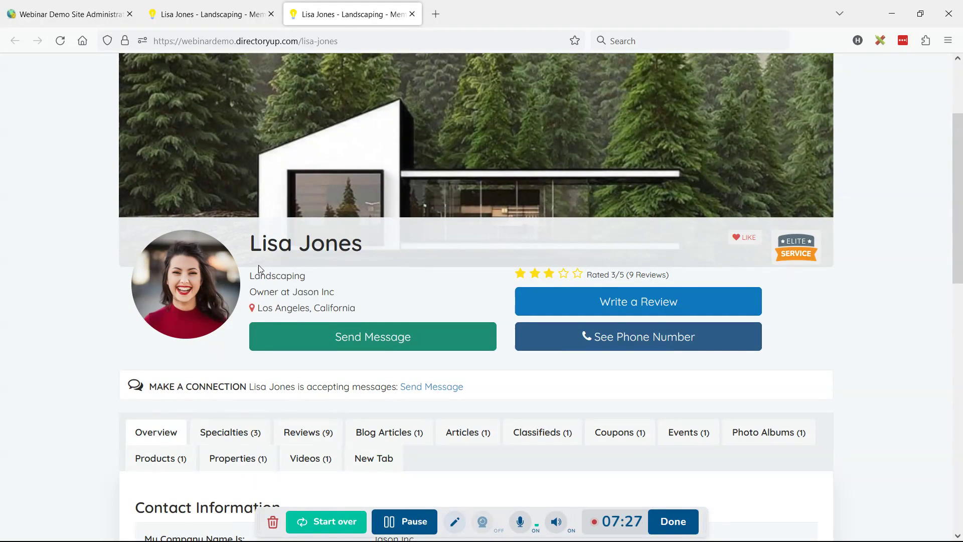
{"action": "scroll", "coordinate": [287, 193], "scroll_direction": "up", "scroll_amount": 3}
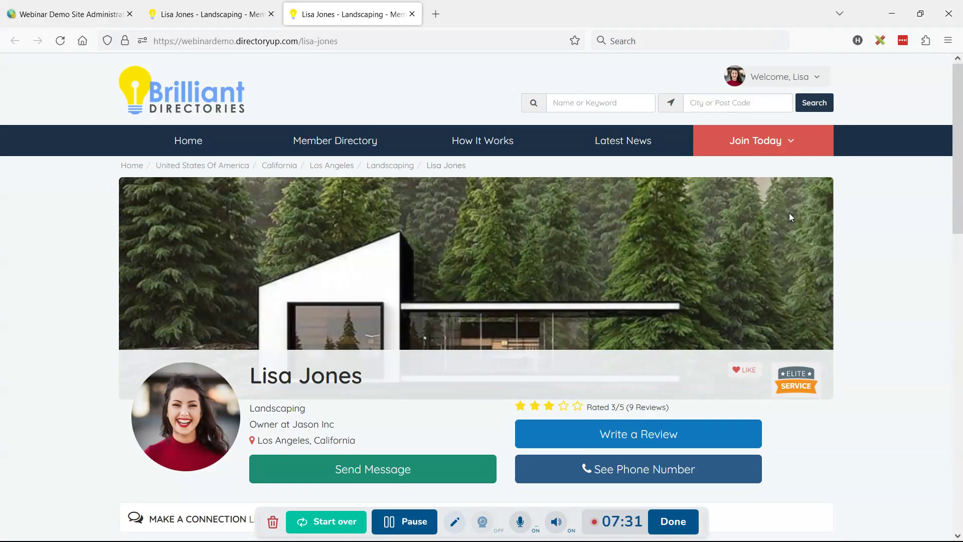
Step: Copy the header rule from Notepad and go to the Custom CSS / HEAD design settings
{"action": "key", "text": "alt+Tab"}
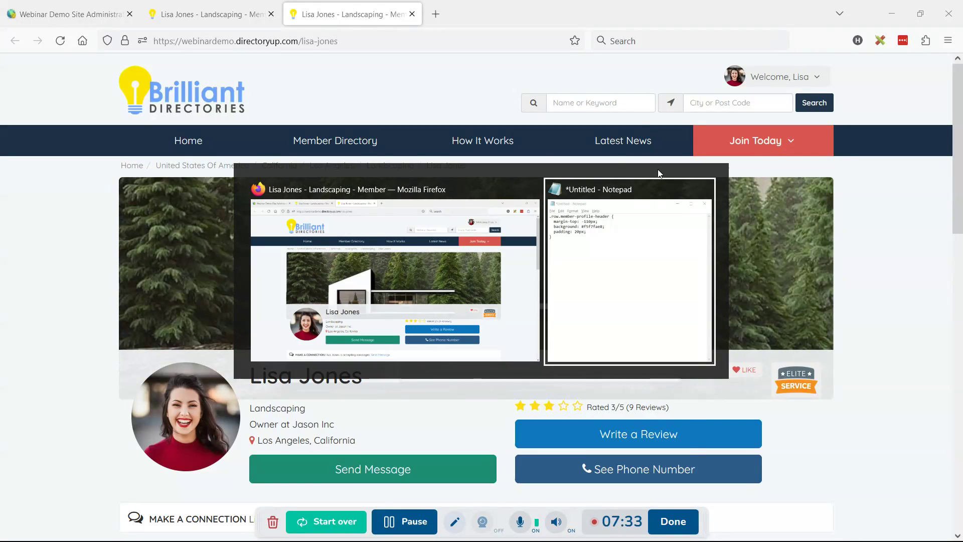
{"action": "left_click_drag", "start_coordinate": [383, 219], "coordinate": [323, 152]}
{"action": "key", "text": "ctrl+c"}
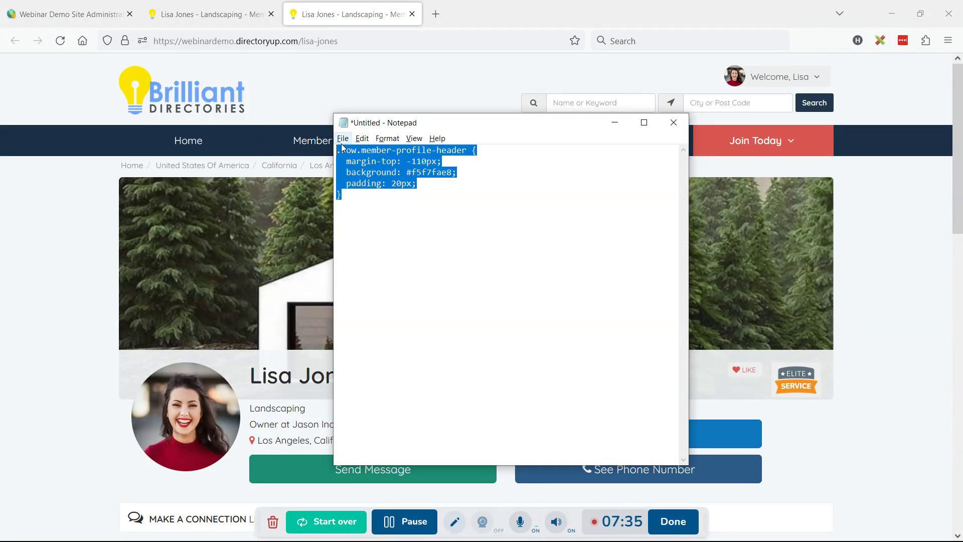
{"action": "left_click", "coordinate": [99, 6]}
{"action": "scroll", "coordinate": [305, 217], "scroll_direction": "up", "scroll_amount": 5}
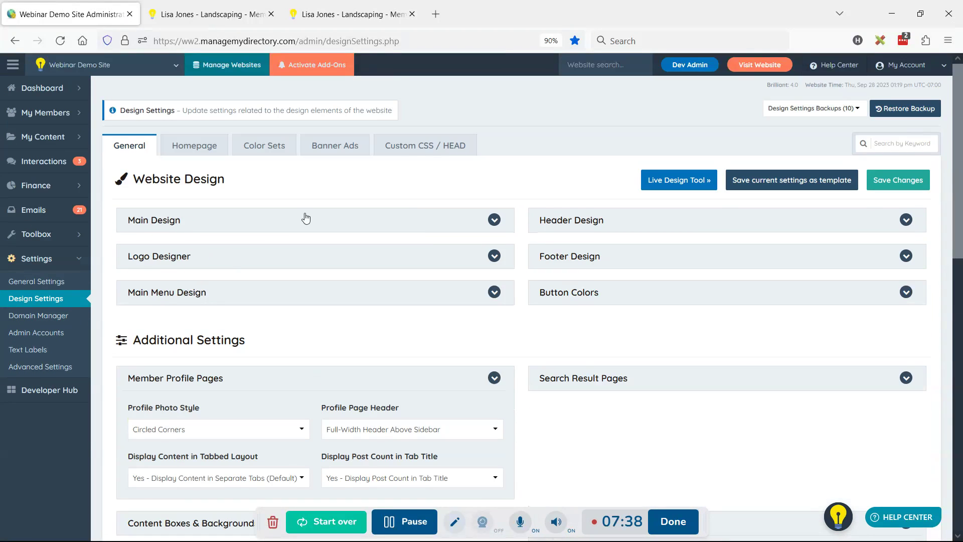
{"action": "left_click", "coordinate": [423, 147]}
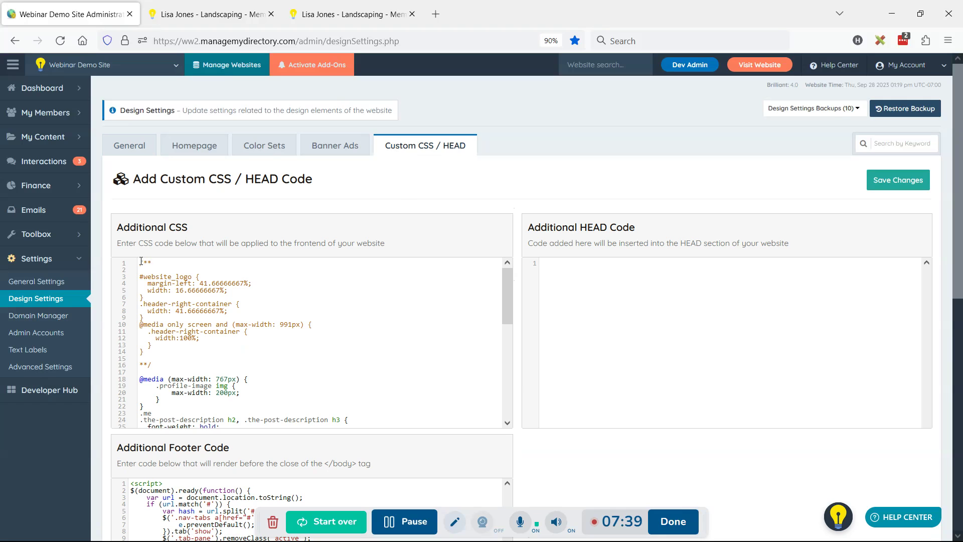
Step: Paste the rule at the top of Additional CSS and save the changes
{"action": "key", "text": "Return"}
{"action": "key", "text": "Return"}
{"action": "key", "text": "Return"}
{"action": "key", "text": "Return"}
{"action": "key", "text": "Return"}
{"action": "key", "text": "Return"}
{"action": "key", "text": "Return"}
{"action": "key", "text": "Return"}
{"action": "key", "text": "Return"}
{"action": "key", "text": "Return"}
{"action": "key", "text": "Return"}
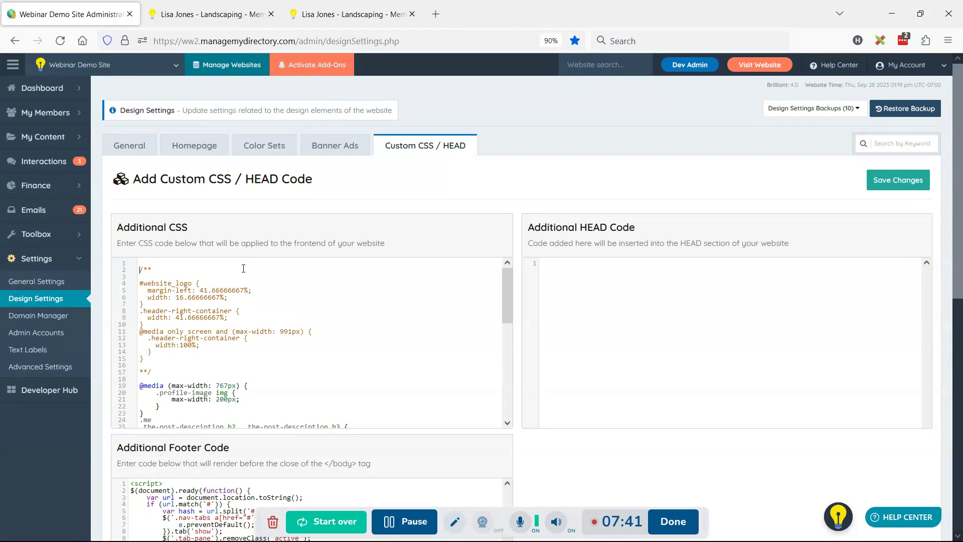
{"action": "key", "text": "Return"}
{"action": "key", "text": "Return"}
{"action": "key", "text": "Return"}
{"action": "key", "text": "Return"}
{"action": "key", "text": "Return"}
{"action": "key", "text": "Return"}
{"action": "key", "text": "Return"}
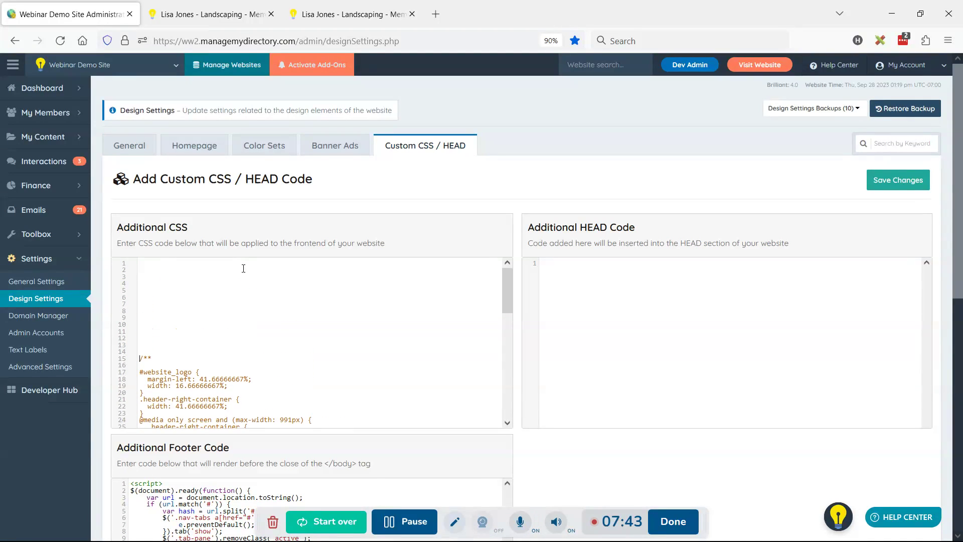
{"action": "key", "text": "ctrl+v"}
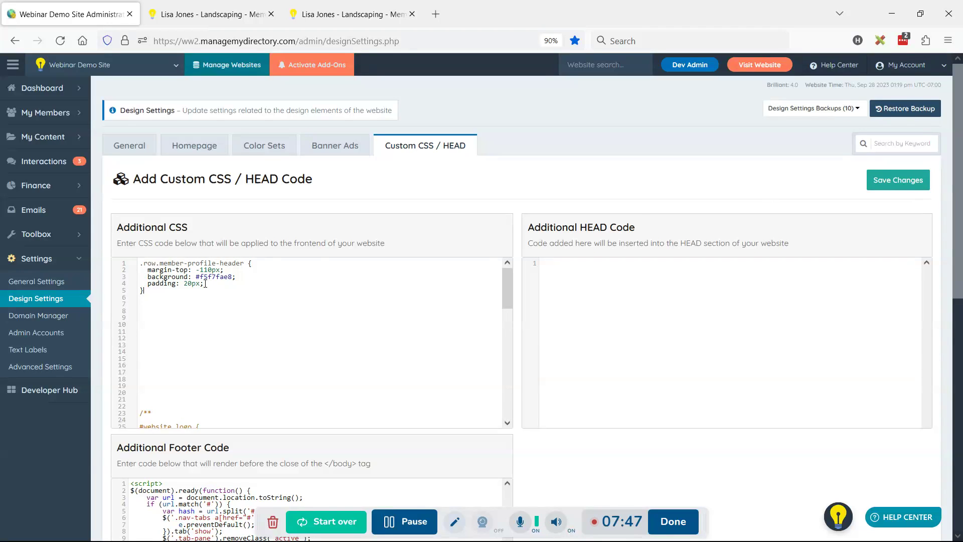
{"action": "left_click", "coordinate": [902, 181]}
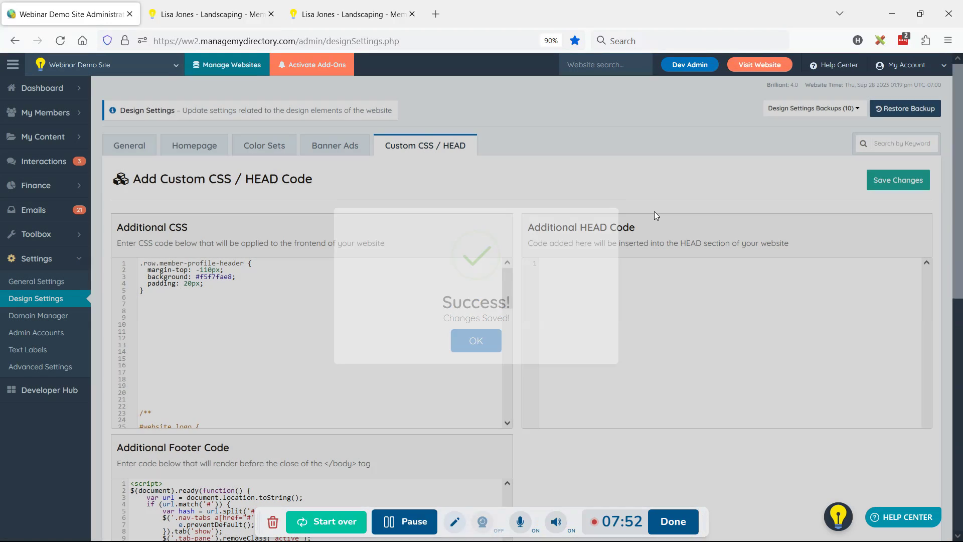
{"action": "left_click", "coordinate": [361, 14]}
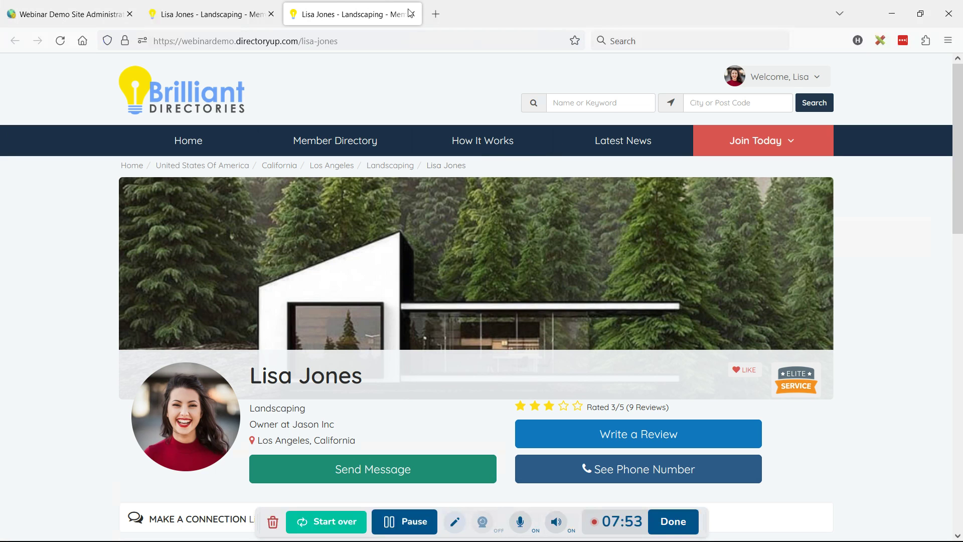
Step: Reload the profile and inspect the profile photo's .profile-image container
{"action": "left_click", "coordinate": [59, 42]}
{"action": "scroll", "coordinate": [898, 254], "scroll_direction": "down", "scroll_amount": 3}
{"action": "scroll", "coordinate": [899, 256], "scroll_direction": "up", "scroll_amount": 3}
{"action": "right_click", "coordinate": [186, 388]}
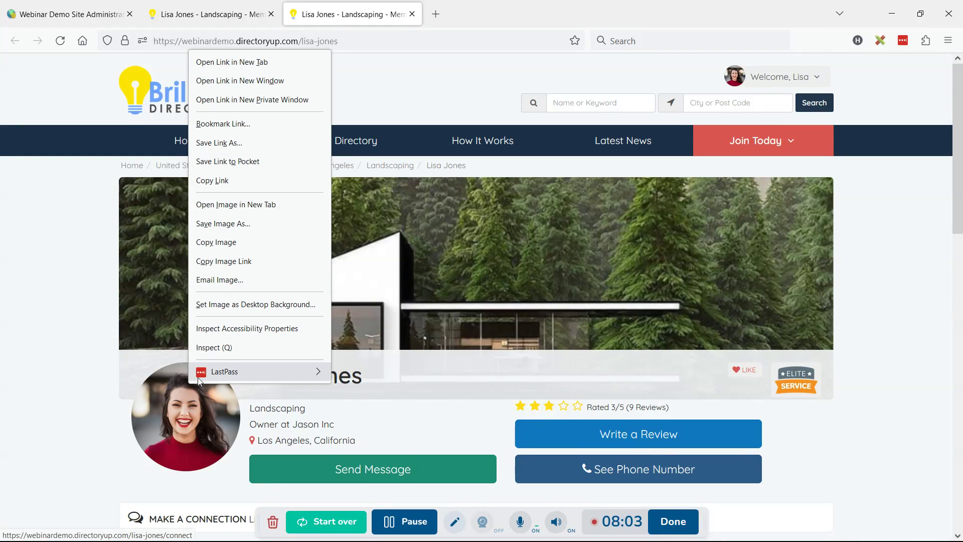
{"action": "left_click", "coordinate": [215, 345]}
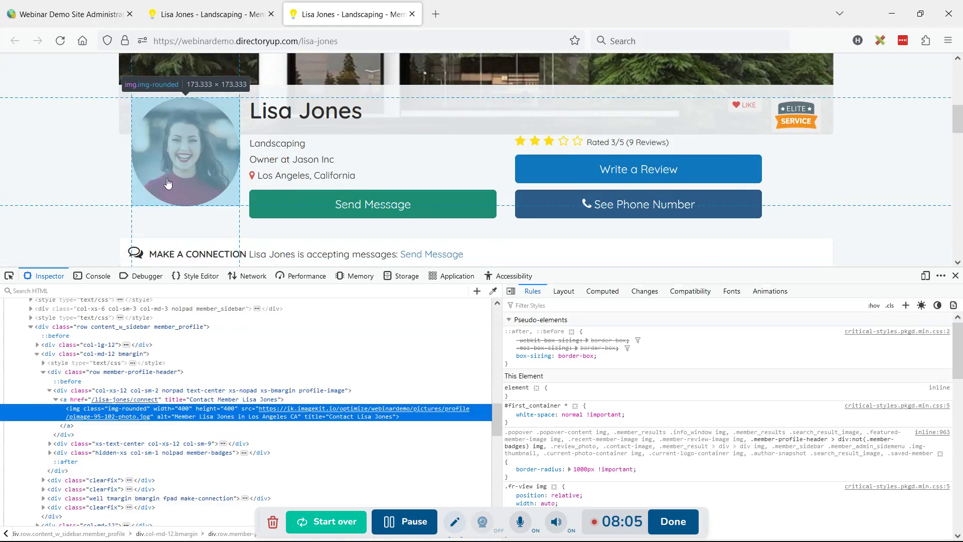
{"action": "left_click", "coordinate": [201, 434]}
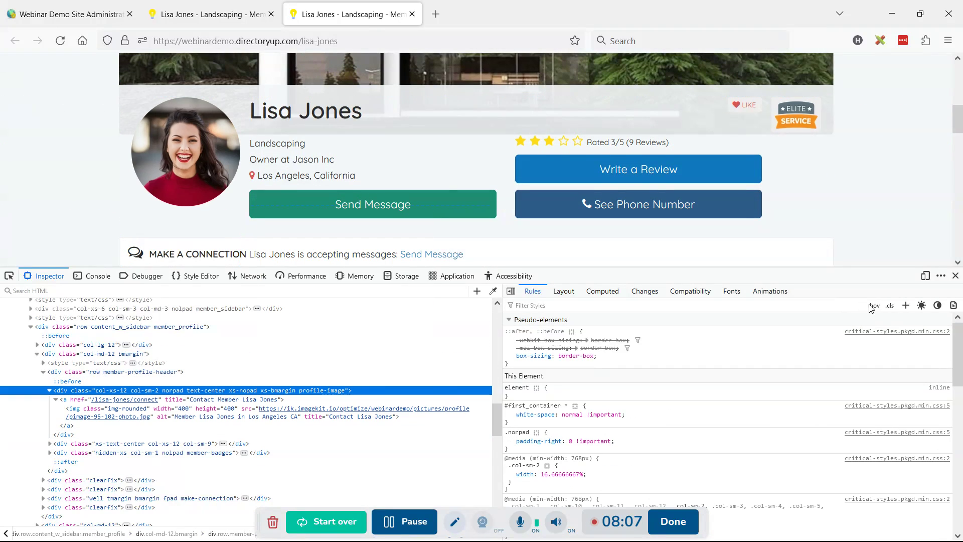
Step: Add a .profile-image img rule with margin-top -56px to raise the photo
{"action": "left_click", "coordinate": [905, 305]}
{"action": "key", "text": "End"}
{"action": "type", "text": "img"}
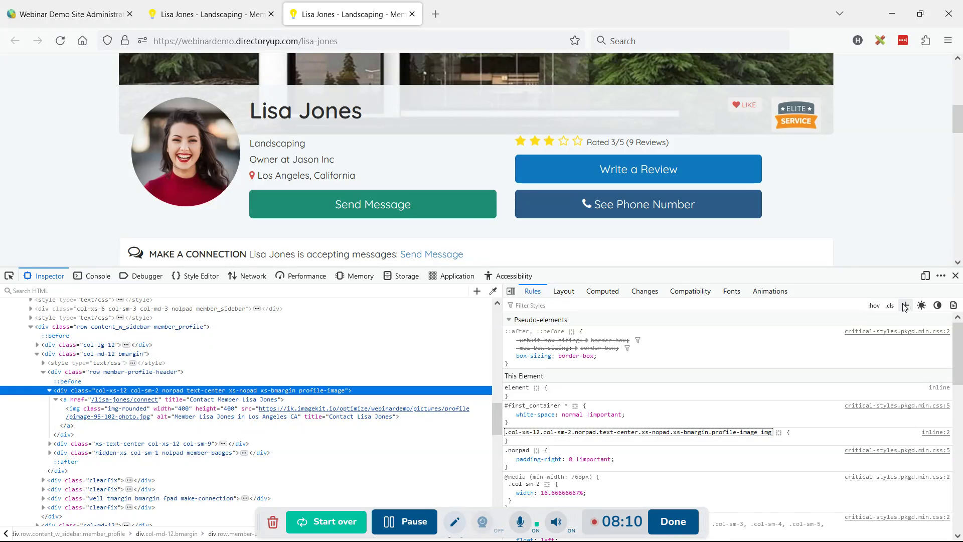
{"action": "key", "text": "Return"}
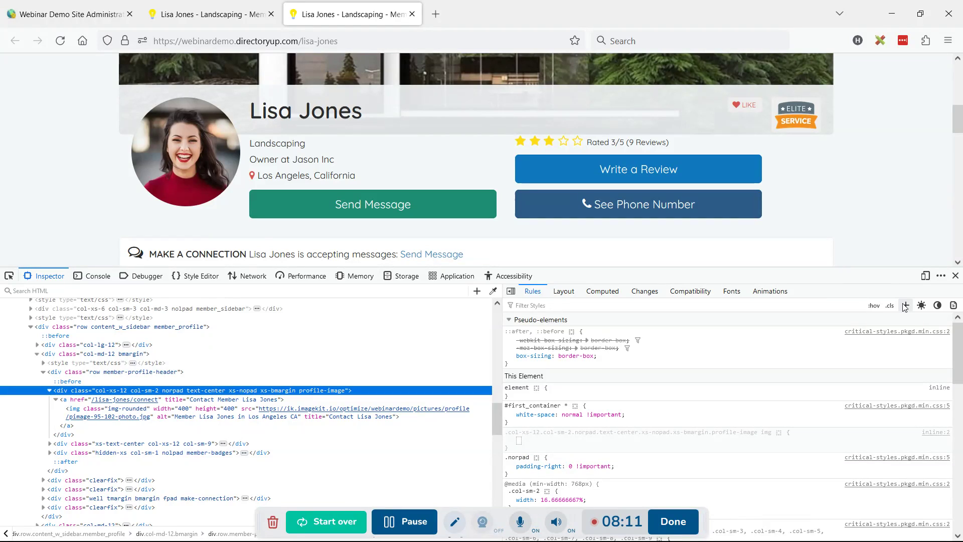
{"action": "type", "text": "ma"}
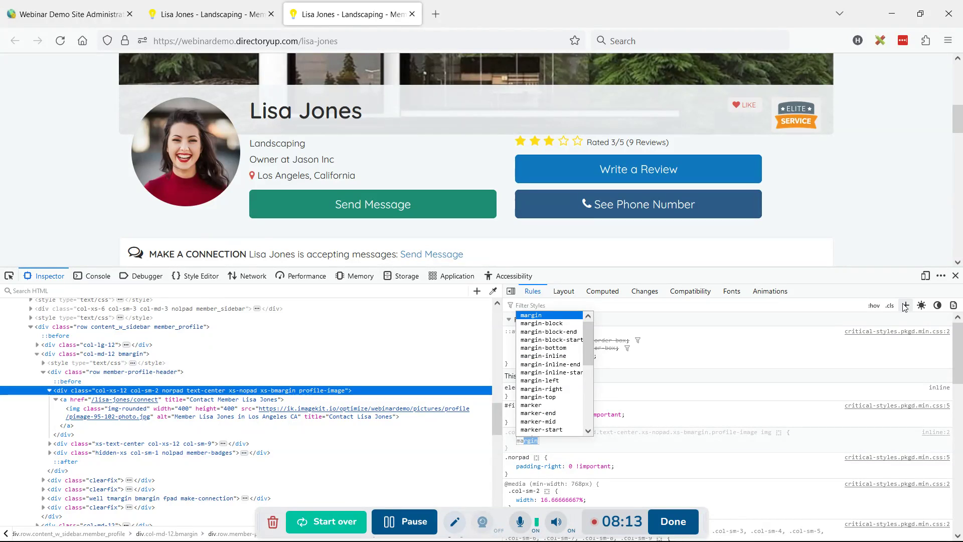
{"action": "key", "text": "Down"}
{"action": "key", "text": "Down"}
{"action": "key", "text": "Down"}
{"action": "key", "text": "Down"}
{"action": "key", "text": "Down"}
{"action": "key", "text": "Down"}
{"action": "key", "text": "Down"}
{"action": "key", "text": "Down"}
{"action": "key", "text": "Down"}
{"action": "key", "text": "Down"}
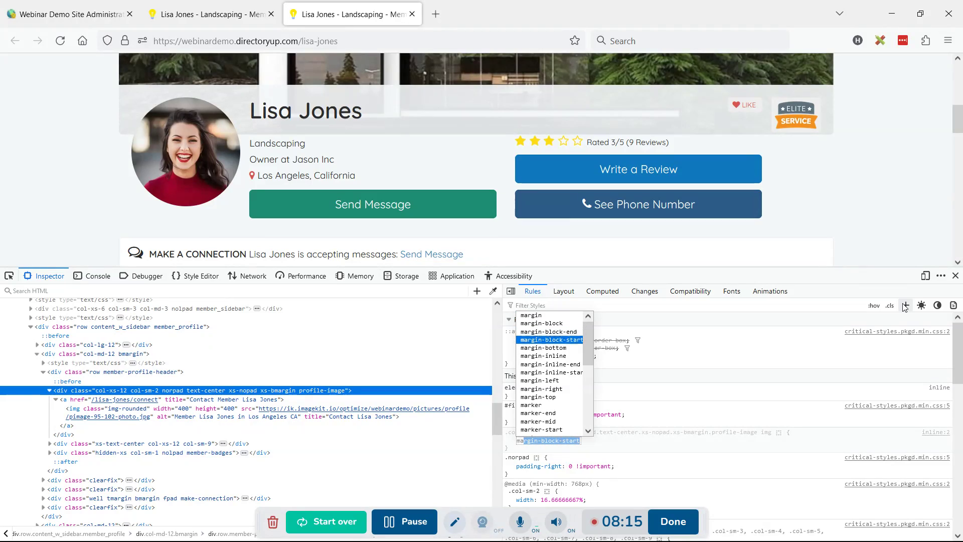
{"action": "key", "text": "Return"}
{"action": "type", "text": "-"}
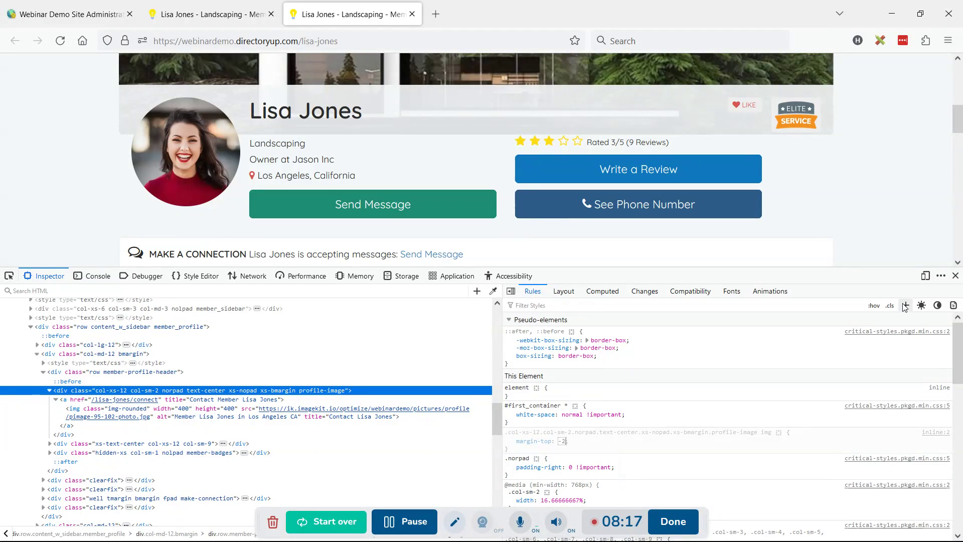
{"action": "type", "text": "2"}
{"action": "key", "text": "shift+Down"}
{"action": "key", "text": "shift+Down"}
{"action": "key", "text": "shift+Down"}
{"action": "key", "text": "shift+Down"}
{"action": "key", "text": "Down"}
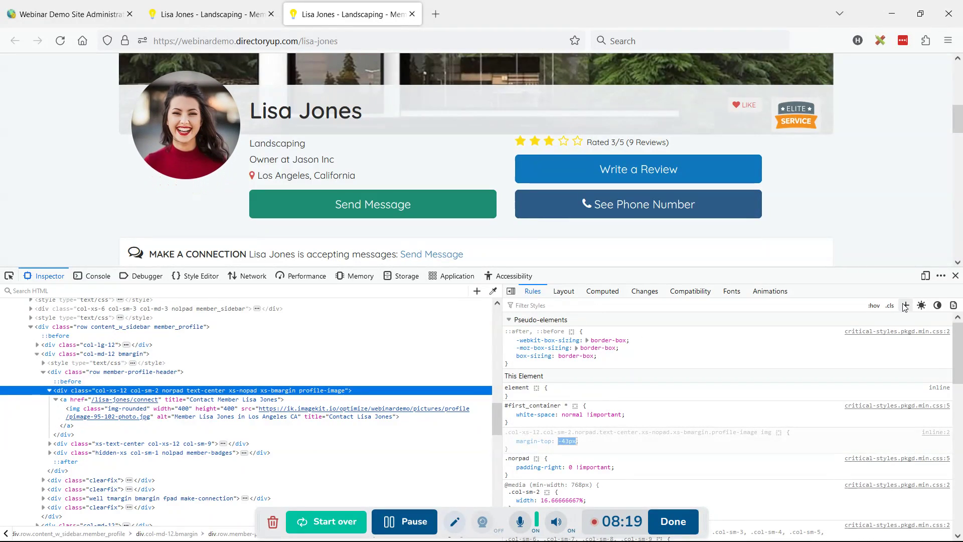
{"action": "key", "text": "Down"}
{"action": "key", "text": "Down"}
{"action": "key", "text": "Down"}
{"action": "key", "text": "Down"}
{"action": "key", "text": "Down"}
{"action": "key", "text": "Down"}
{"action": "key", "text": "Down"}
{"action": "key", "text": "Down"}
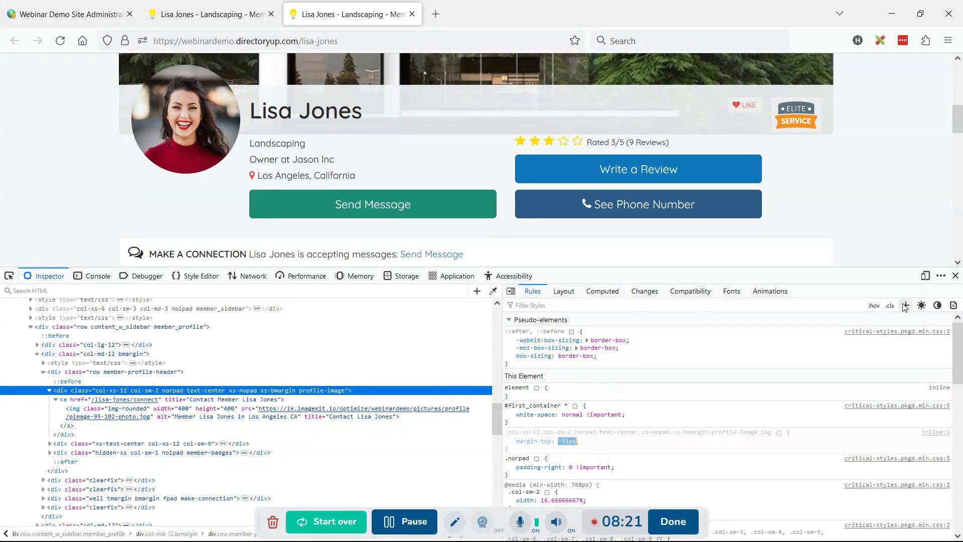
{"action": "key", "text": "Down"}
{"action": "key", "text": "Down"}
{"action": "key", "text": "Down"}
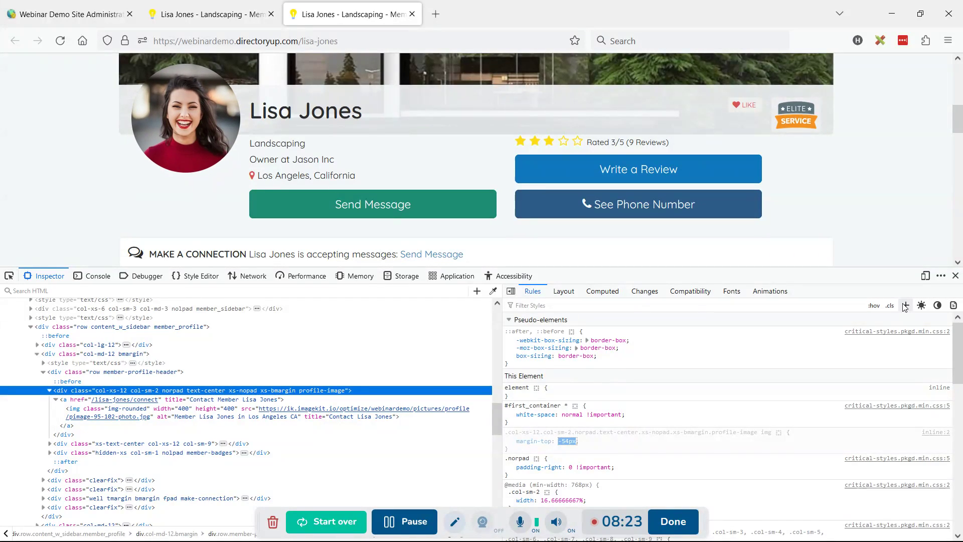
{"action": "key", "text": "Down"}
{"action": "key", "text": "Down"}
Step: Give the profile image a 4px solid #fff border
{"action": "key", "text": "Return"}
{"action": "type", "text": "b"}
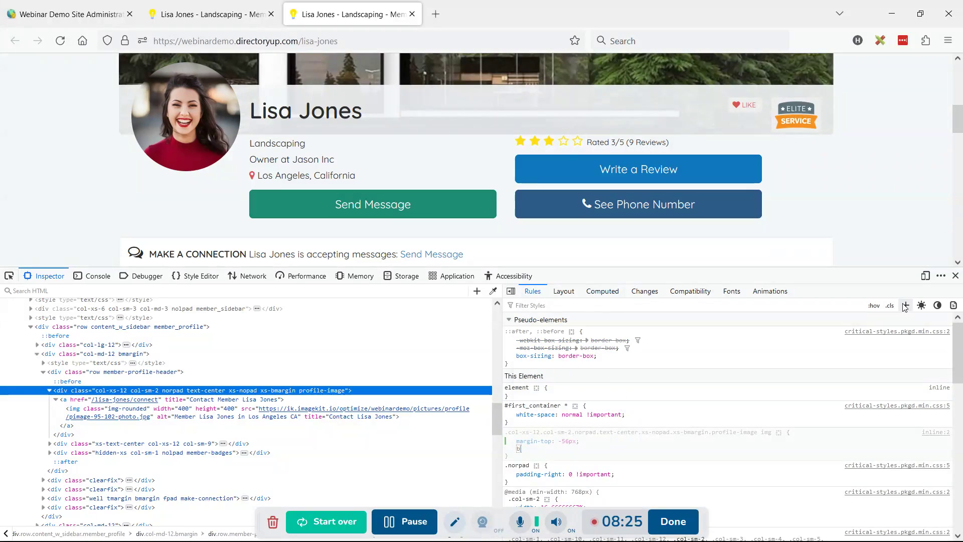
{"action": "type", "text": "order"}
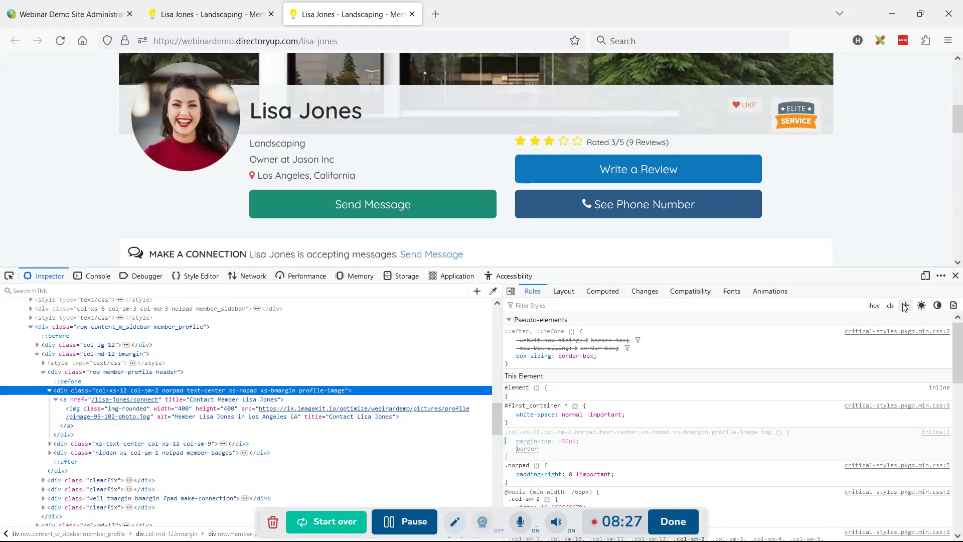
{"action": "key", "text": "Tab"}
{"action": "type", "text": "4px "}
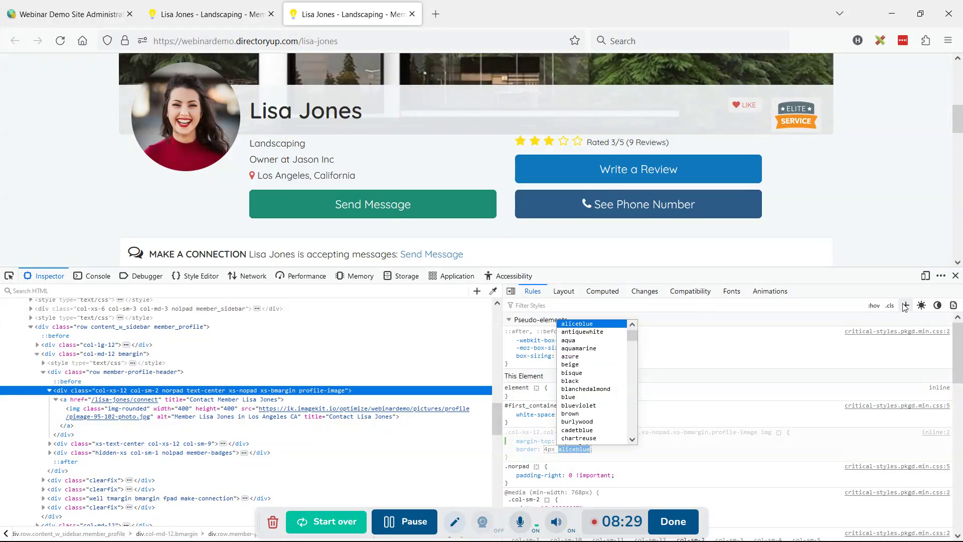
{"action": "type", "text": "solid"}
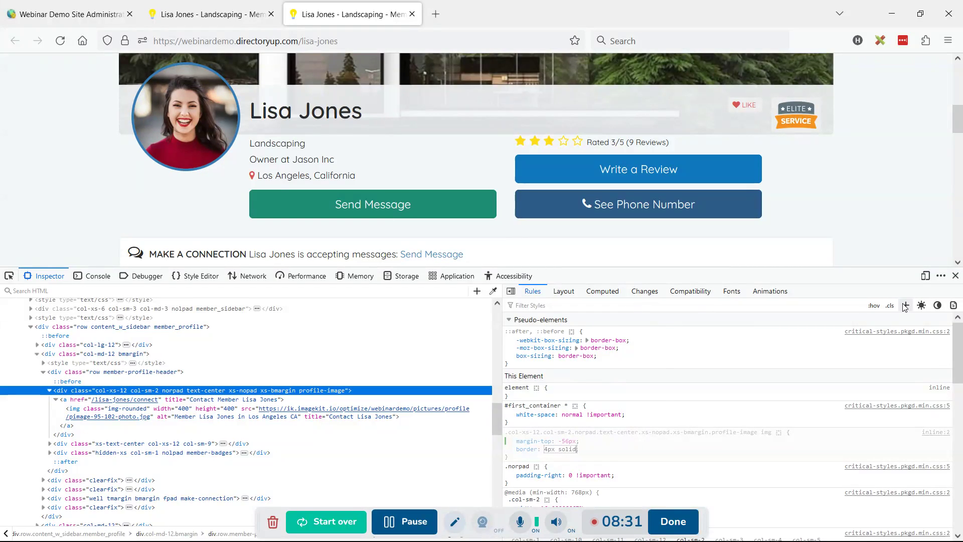
{"action": "type", "text": " #ffff"}
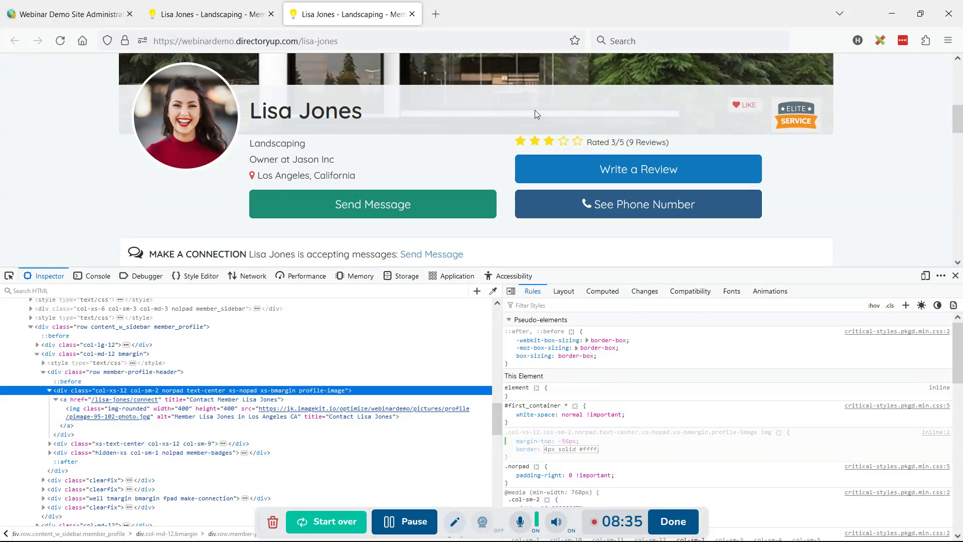
{"action": "scroll", "coordinate": [148, 175], "scroll_direction": "down", "scroll_amount": 3}
Step: Select the profile photo's img element in the inspector on the cover-layout profile
{"action": "scroll", "coordinate": [152, 203], "scroll_direction": "down", "scroll_amount": 2}
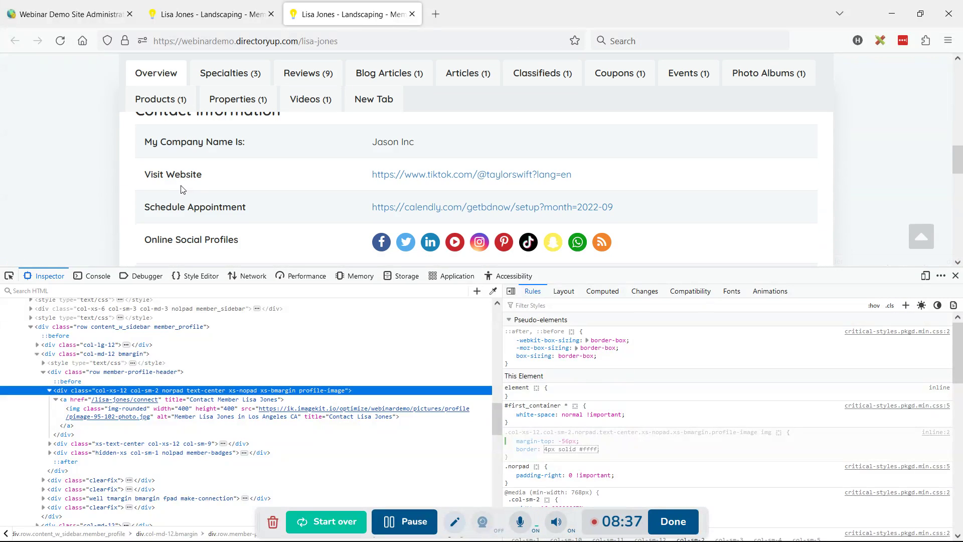
{"action": "scroll", "coordinate": [152, 203], "scroll_direction": "up", "scroll_amount": 1}
{"action": "scroll", "coordinate": [152, 203], "scroll_direction": "up", "scroll_amount": 5}
{"action": "key", "text": "ctrl+shift+Tab"}
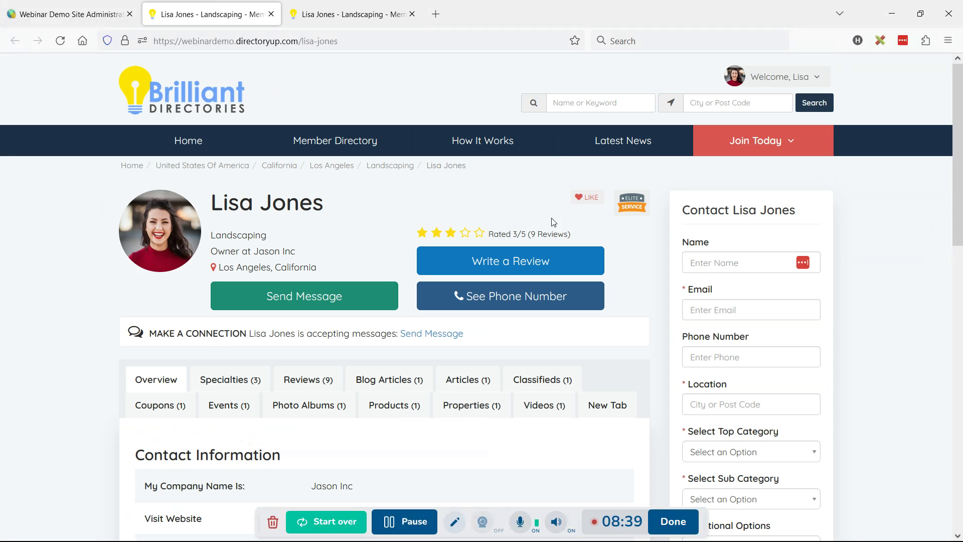
{"action": "right_click", "coordinate": [681, 199]}
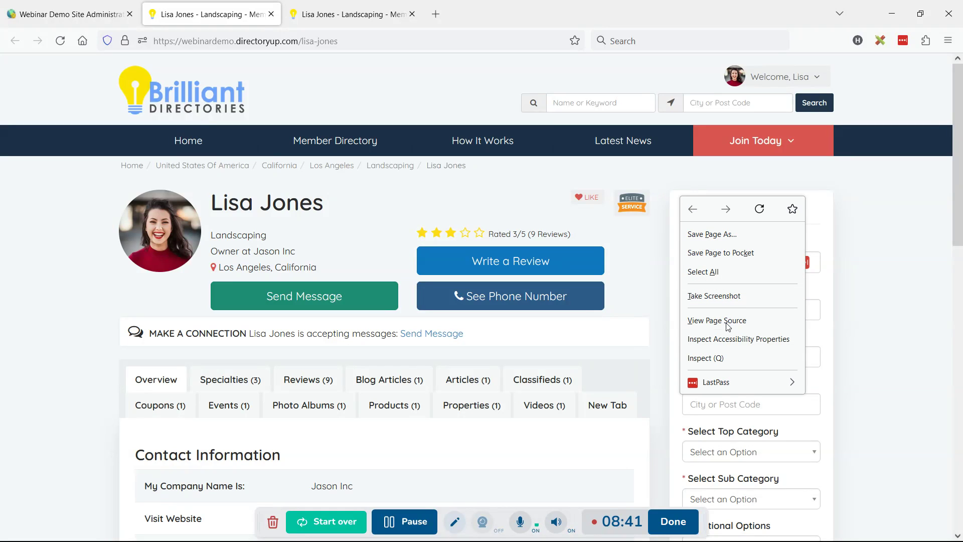
{"action": "left_click", "coordinate": [727, 353]}
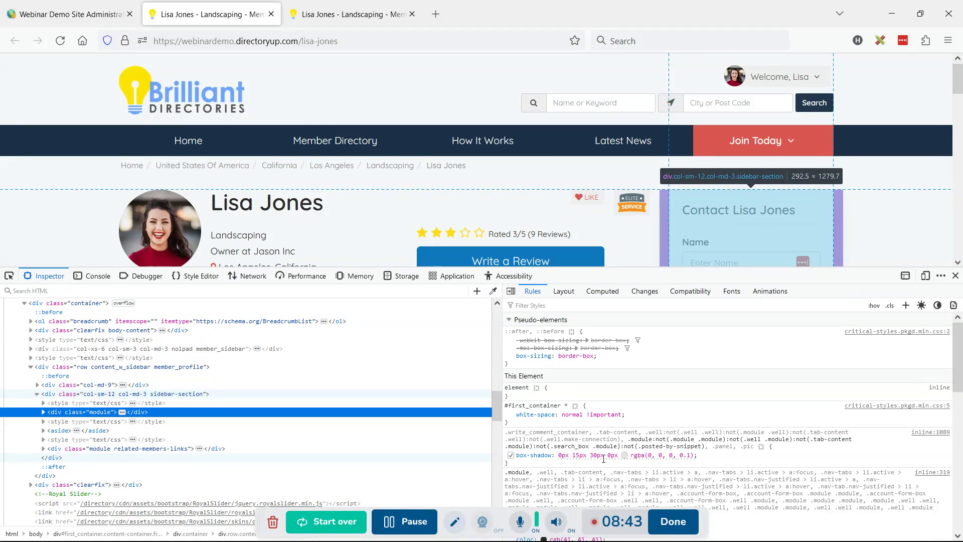
{"action": "left_click", "coordinate": [365, 16]}
{"action": "left_click", "coordinate": [9, 276]}
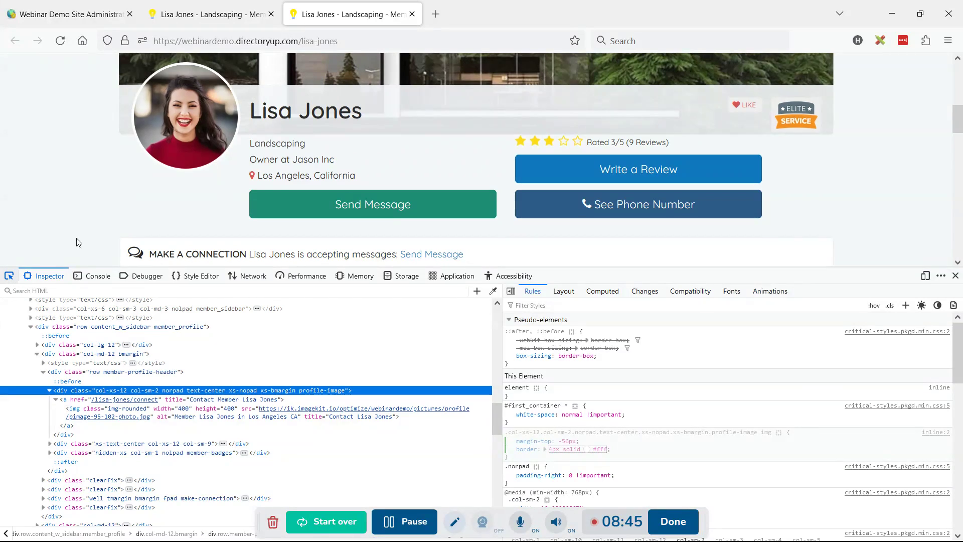
{"action": "left_click", "coordinate": [351, 121]}
{"action": "left_click", "coordinate": [9, 276]}
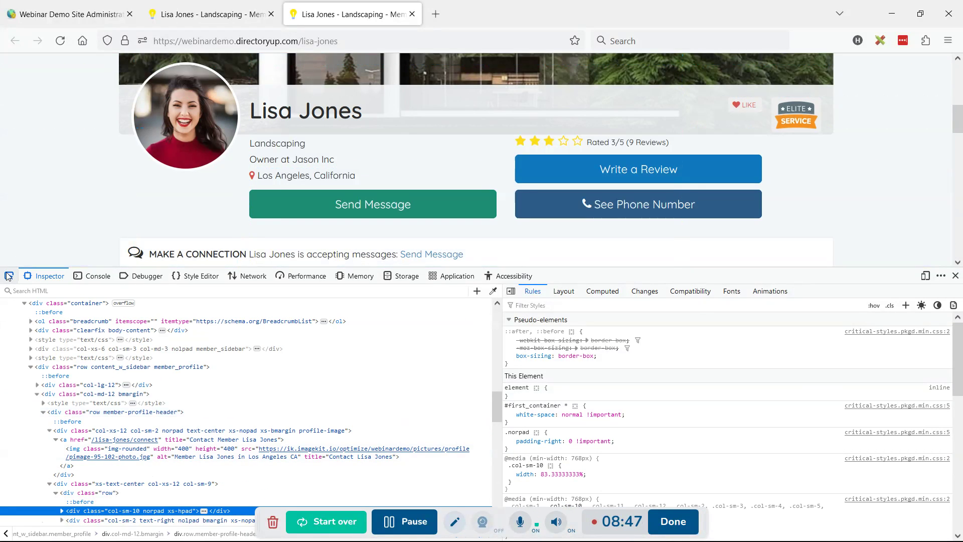
{"action": "left_click", "coordinate": [185, 117]}
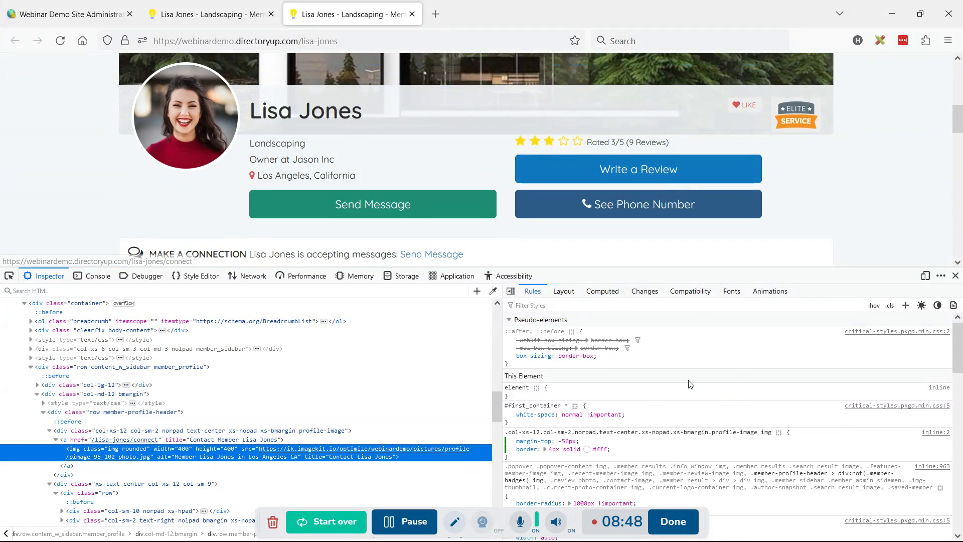
Step: Add box-shadow: 0px 15px 30px 0px rgba(0,0,0,0.1) to the photo rule
{"action": "left_click", "coordinate": [601, 450]}
{"action": "type", "text": "box-shadow: 0px 15px 30px 0px rgba(0, 0, 0, 0.1)"}
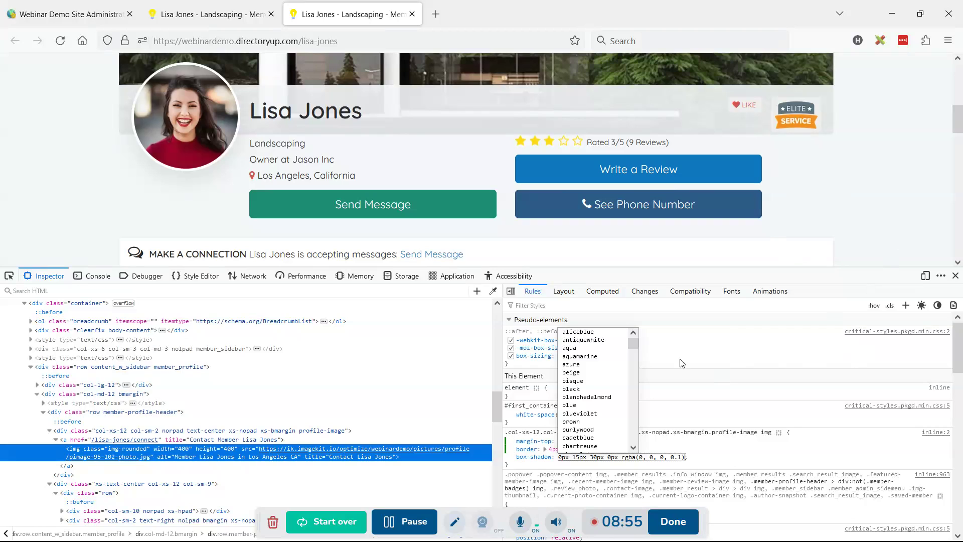
{"action": "left_click", "coordinate": [802, 351]}
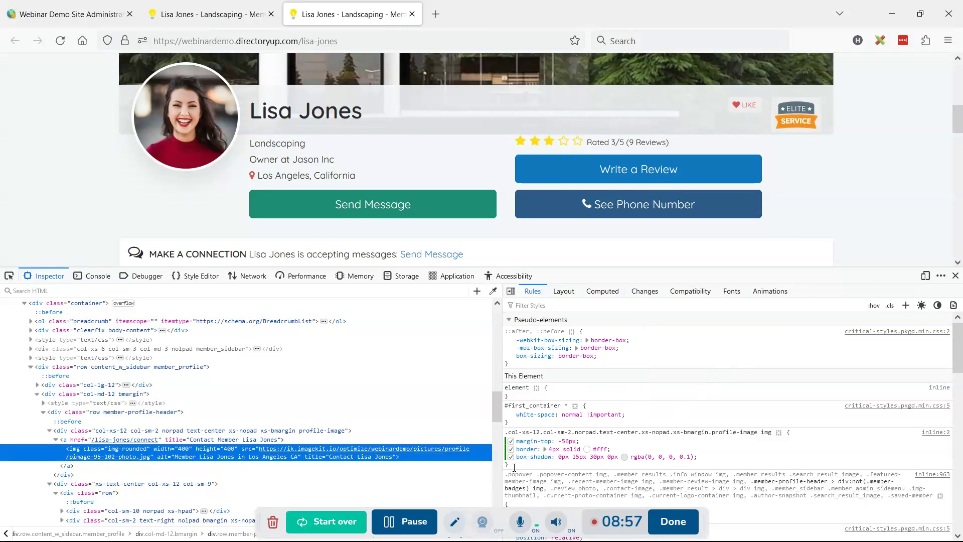
Step: Paste the .profile-image img rule below the header rule in Additional CSS
{"action": "left_click_drag", "start_coordinate": [514, 468], "coordinate": [708, 432]}
{"action": "key", "text": "ctrl+c"}
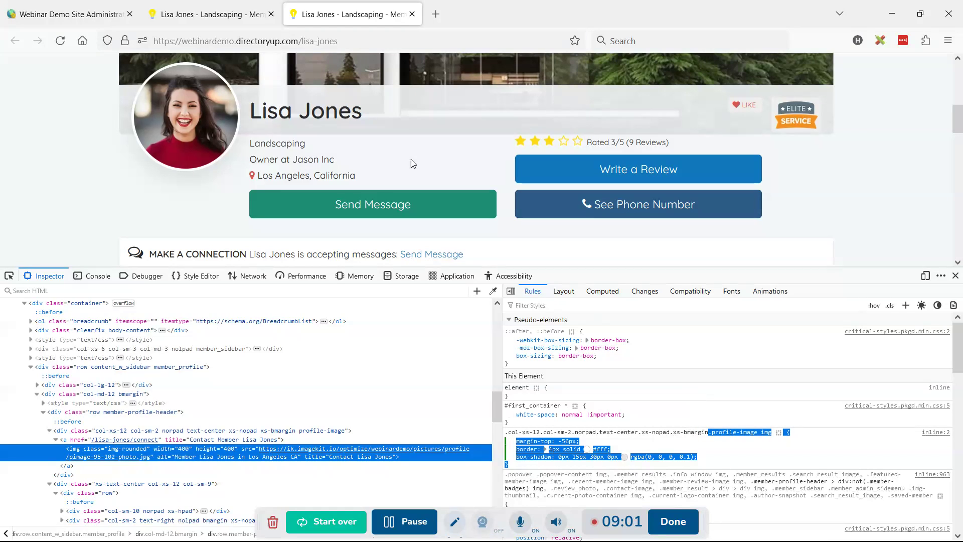
{"action": "left_click", "coordinate": [138, 17]}
{"action": "key", "text": "Return"}
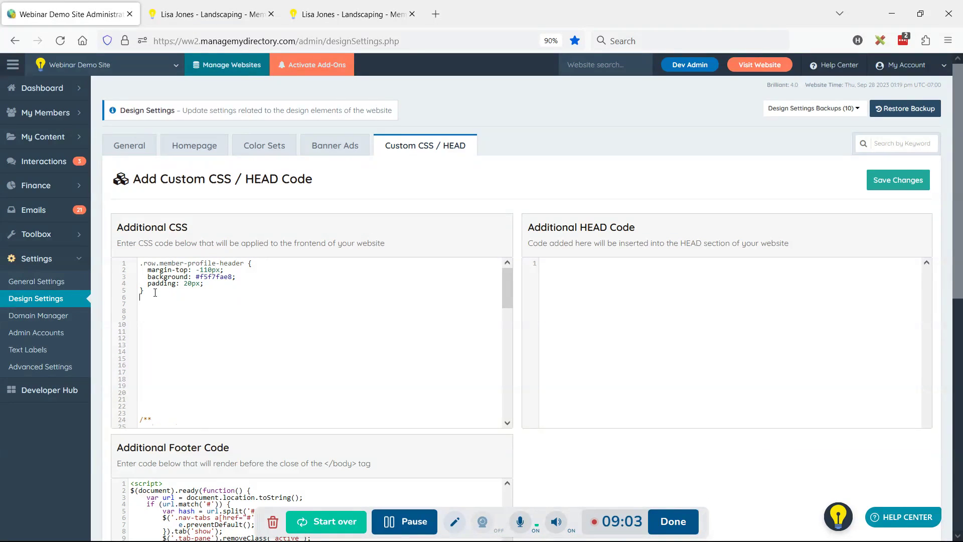
{"action": "key", "text": "ctrl+v"}
Step: Remove 'row-' from the first selector and save the custom CSS
{"action": "left_click_drag", "start_coordinate": [160, 263], "coordinate": [142, 263]}
{"action": "key", "text": "BackSpace"}
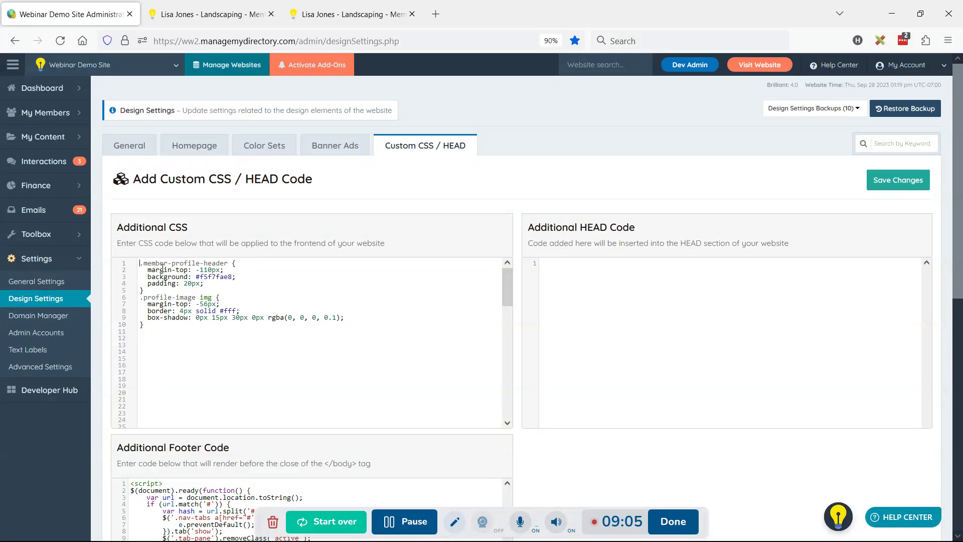
{"action": "left_click_drag", "start_coordinate": [171, 332], "coordinate": [142, 263]}
{"action": "left_click", "coordinate": [180, 317]}
{"action": "left_click", "coordinate": [910, 180]}
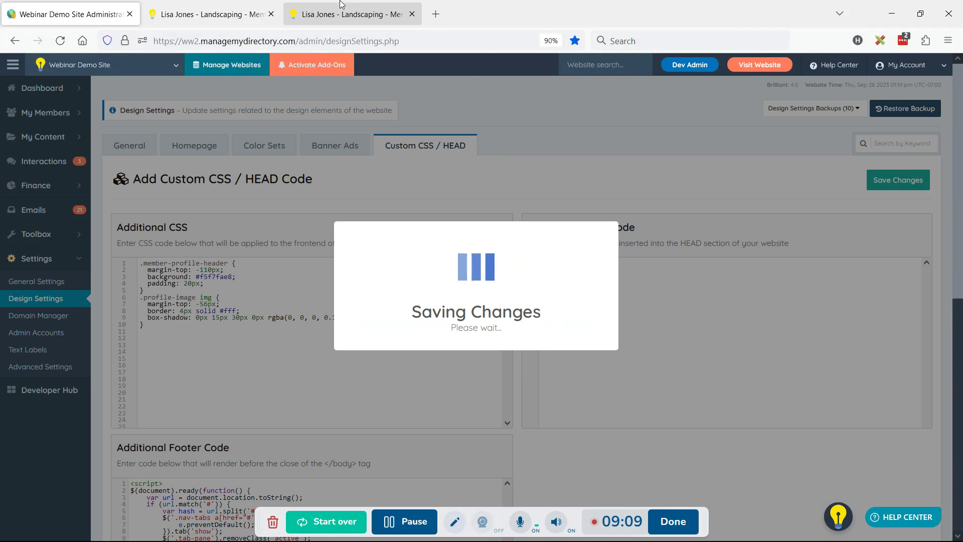
Step: Close the developer tools on the profile tab and reload the page
{"action": "left_click", "coordinate": [351, 14]}
{"action": "left_click", "coordinate": [955, 276]}
{"action": "scroll", "coordinate": [786, 242], "scroll_direction": "up", "scroll_amount": 6}
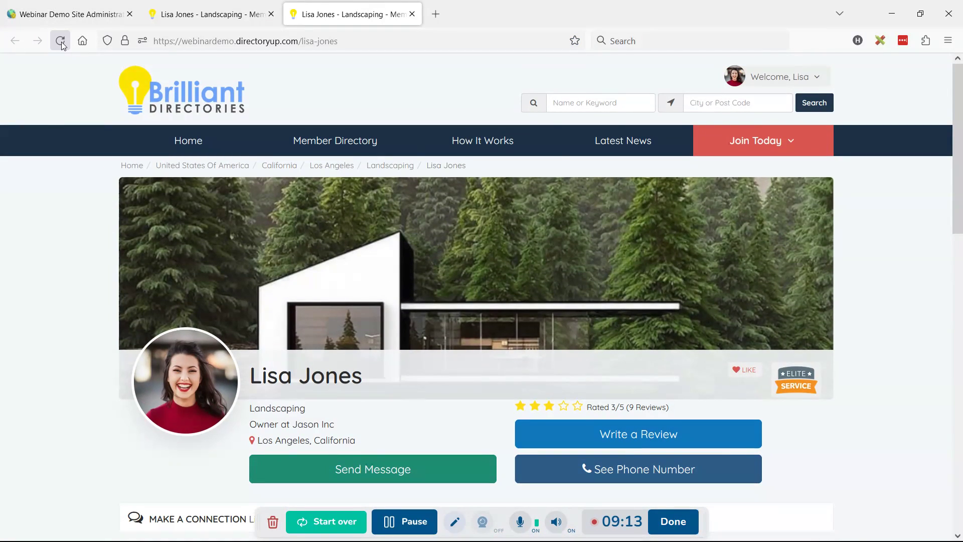
{"action": "left_click", "coordinate": [61, 41]}
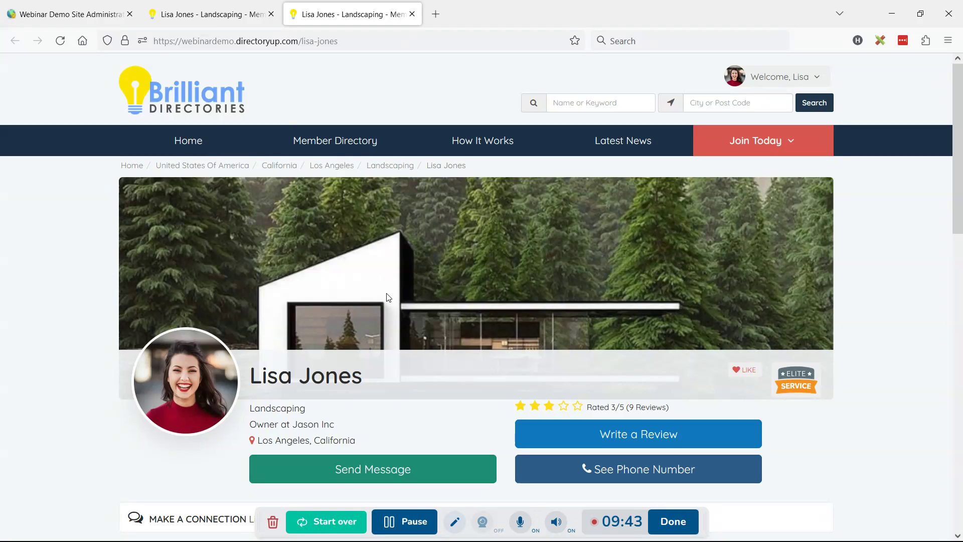
Step: Review the Additional CSS in the admin Custom CSS page
{"action": "left_click", "coordinate": [65, 14]}
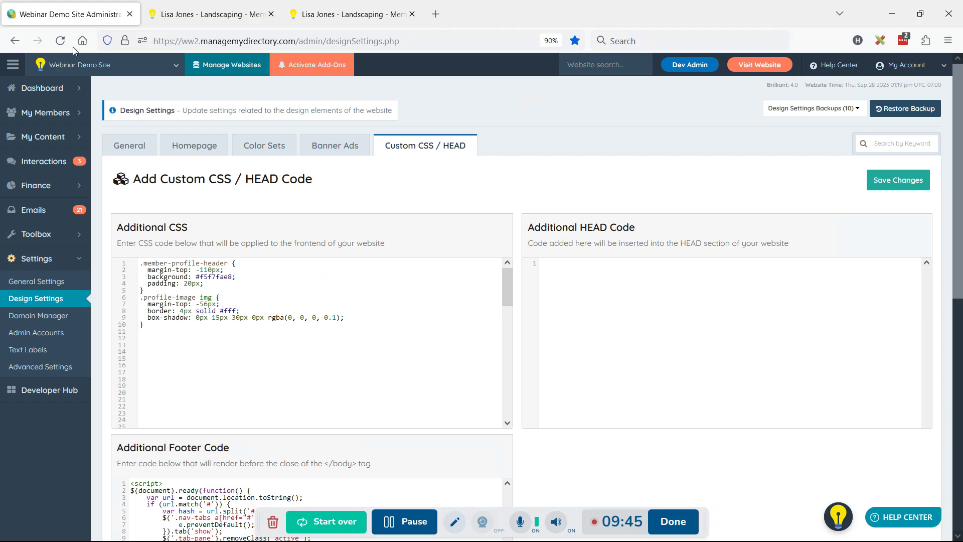
{"action": "key", "text": "ctrl+a"}
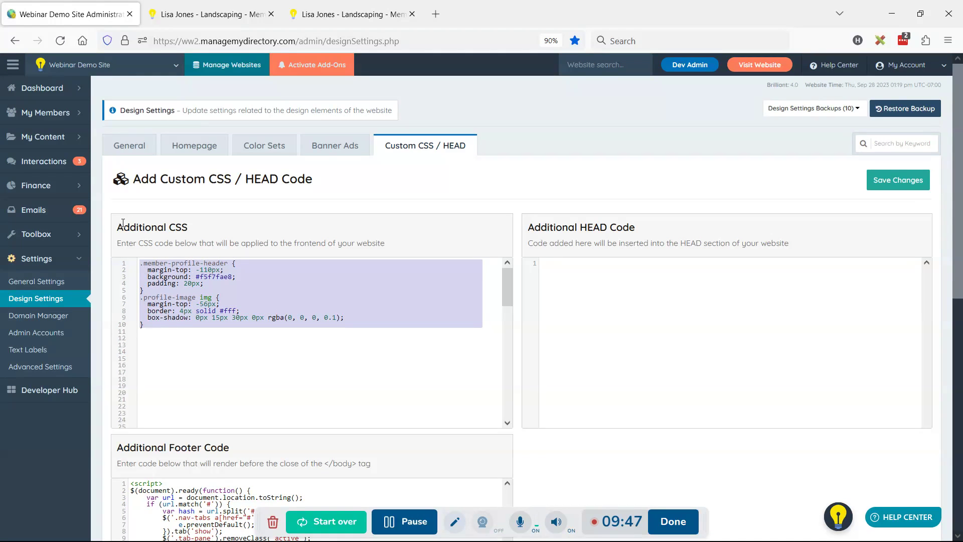
{"action": "left_click", "coordinate": [146, 371]}
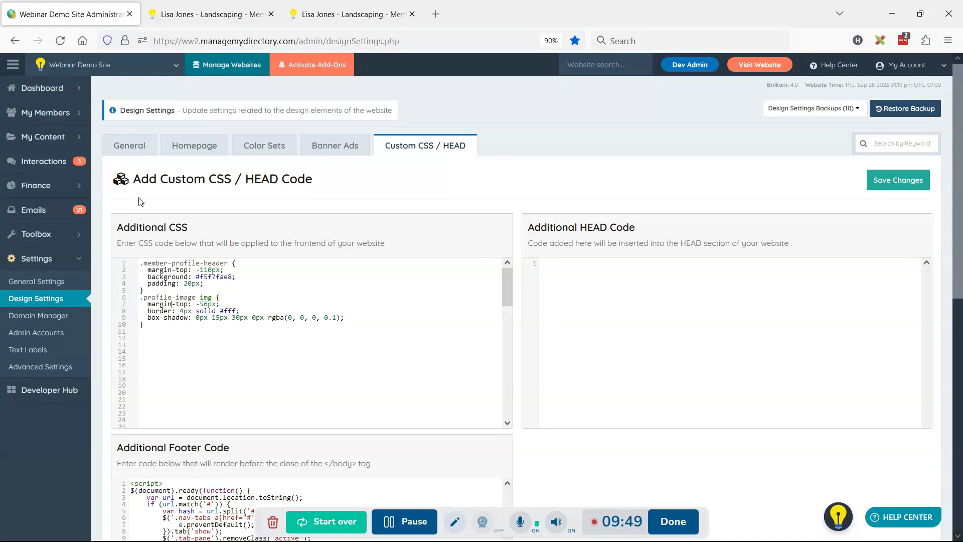
Step: Compare both profile tabs with devtools closed and scroll through the cover-layout profile
{"action": "left_click", "coordinate": [351, 14]}
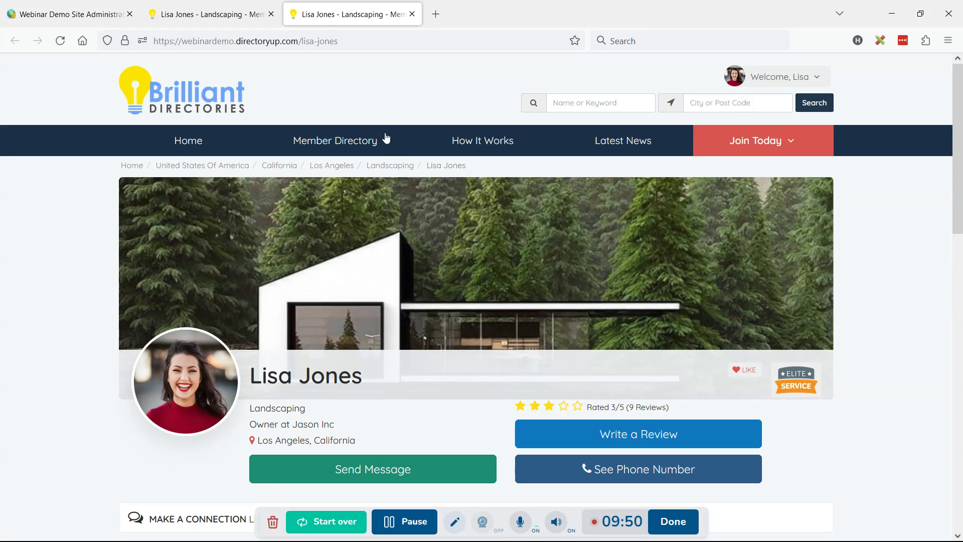
{"action": "left_click", "coordinate": [224, 7]}
{"action": "left_click", "coordinate": [956, 274]}
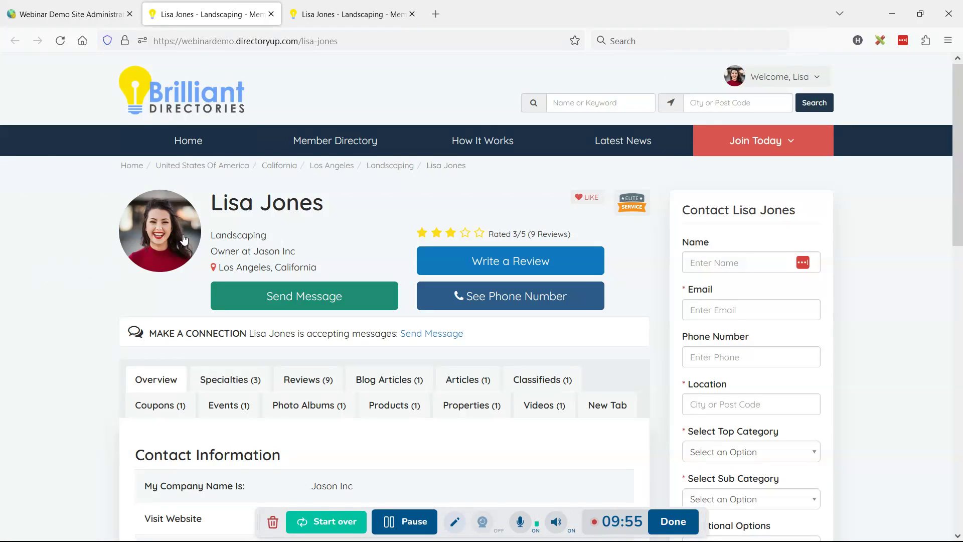
{"action": "left_click", "coordinate": [337, 6]}
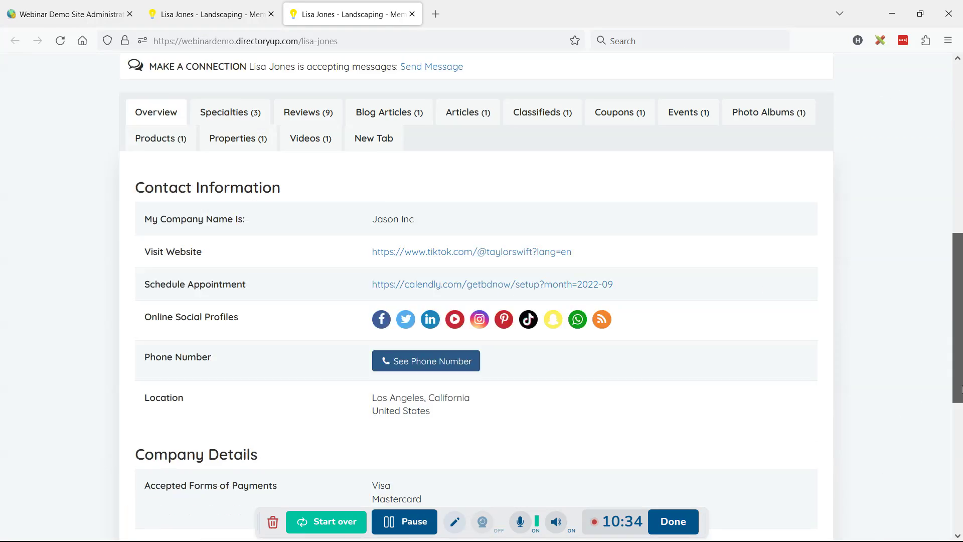
{"action": "scroll", "coordinate": [918, 401], "scroll_direction": "down", "scroll_amount": 15}
{"action": "left_click_drag", "start_coordinate": [954, 398], "coordinate": [948, 329]}
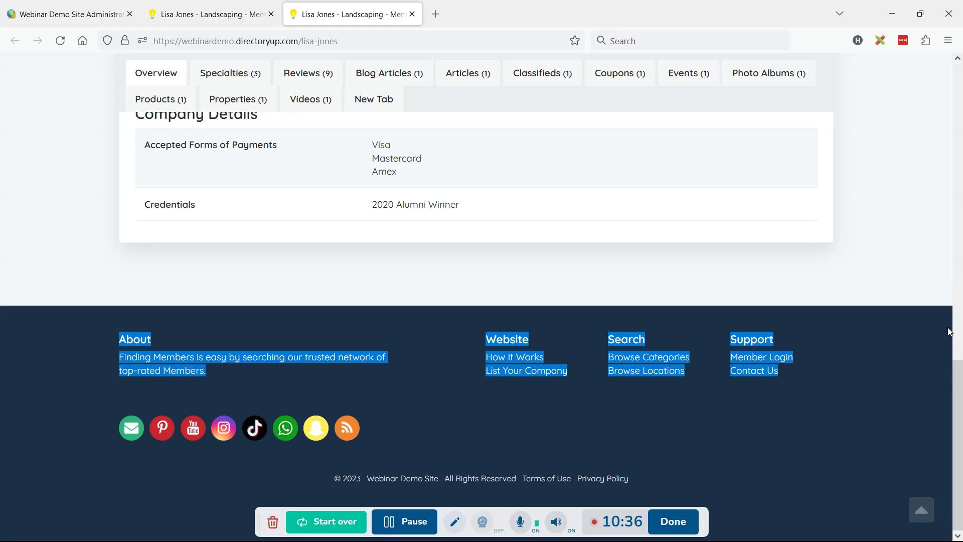
{"action": "key", "text": "Home"}
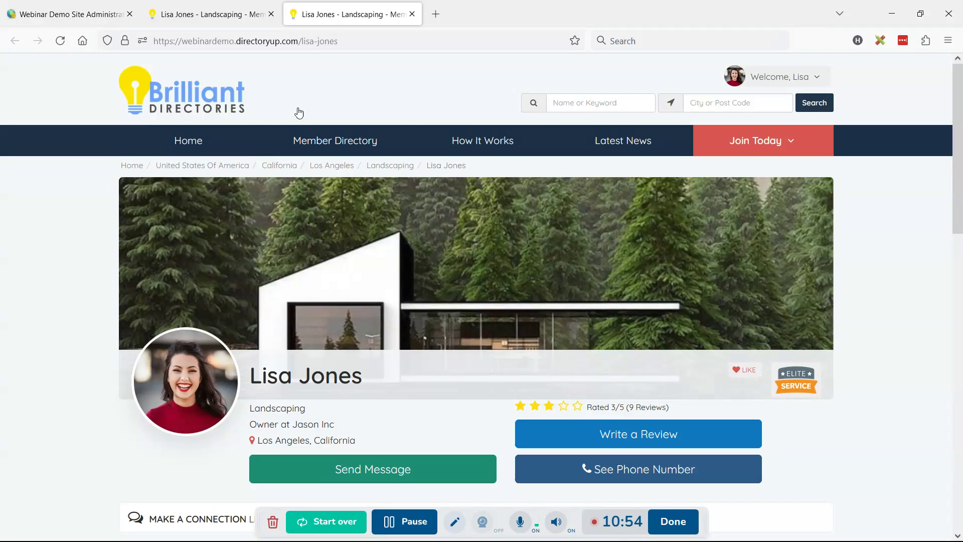
Step: Open the Membership Plans list and check the member's current plan
{"action": "left_click", "coordinate": [70, 4]}
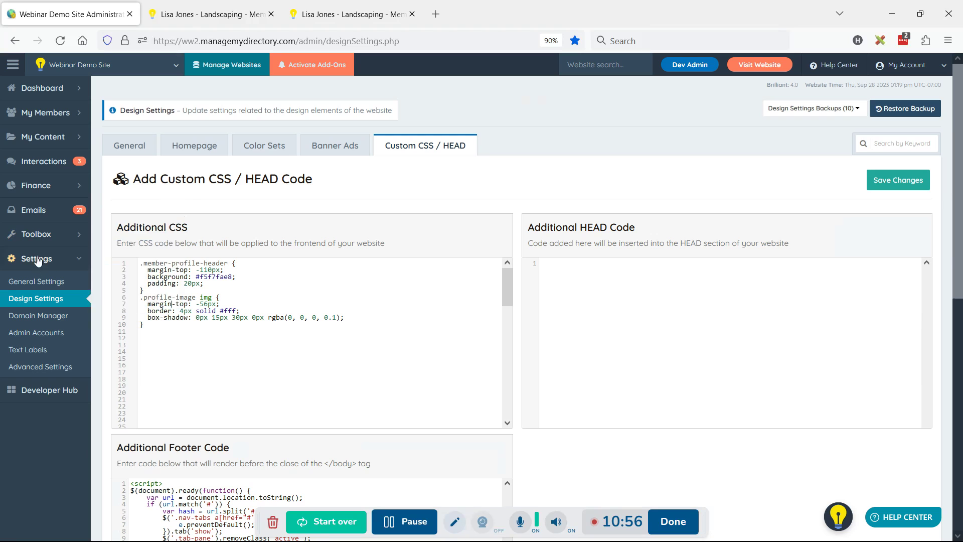
{"action": "mouse_move", "coordinate": [38, 186]}
{"action": "left_click", "coordinate": [121, 182]}
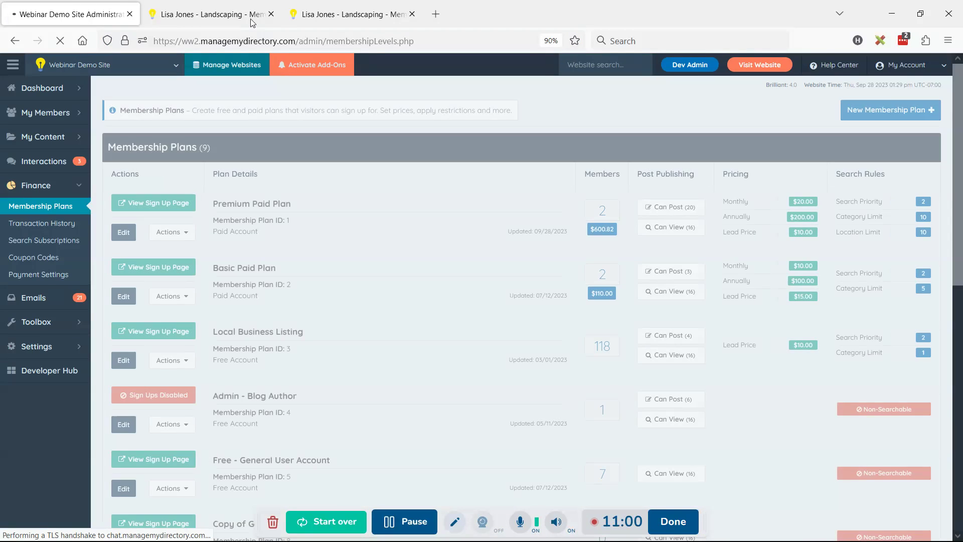
{"action": "left_click", "coordinate": [210, 14]}
{"action": "mouse_move", "coordinate": [814, 118]}
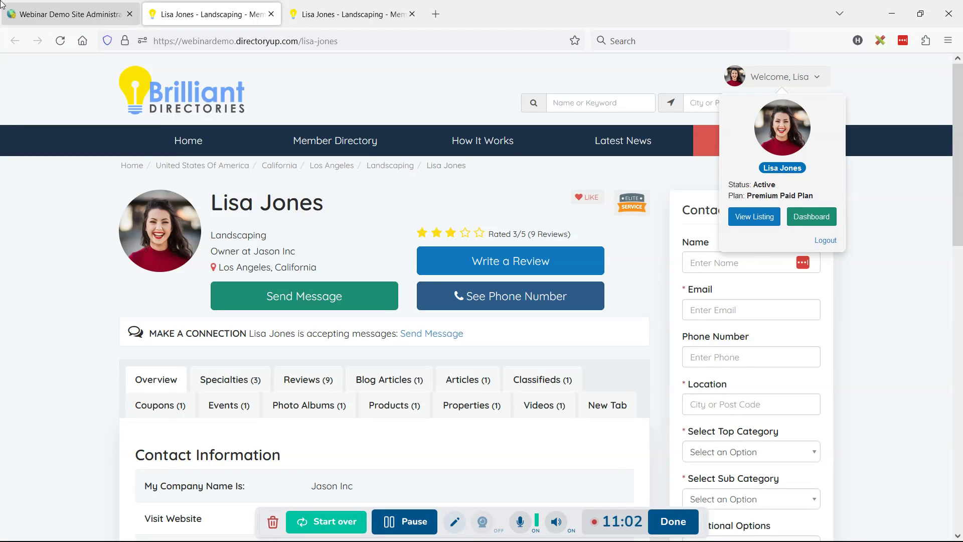
{"action": "key", "text": "ctrl+shift+Tab"}
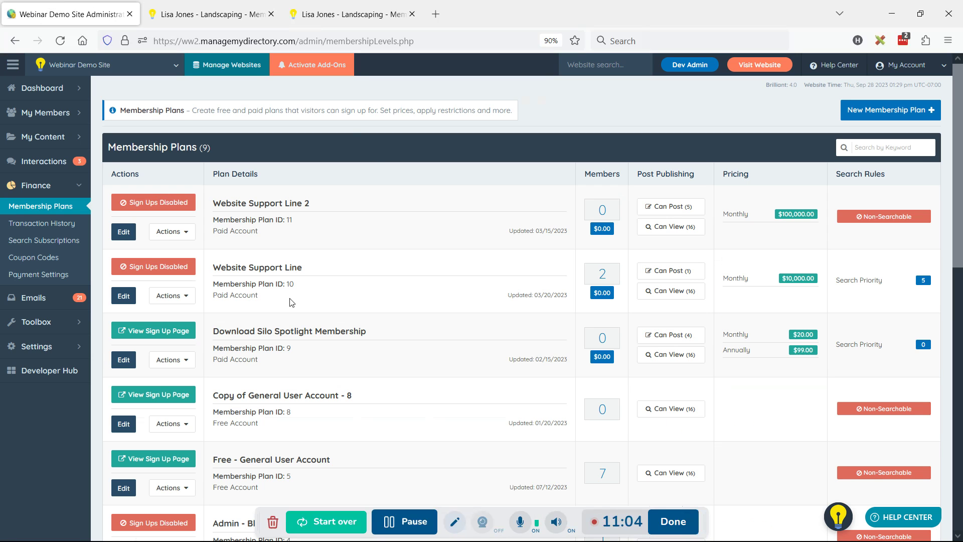
Step: Search 'pre' and edit the Premium Paid Plan's Profile Page settings
{"action": "left_click", "coordinate": [880, 151]}
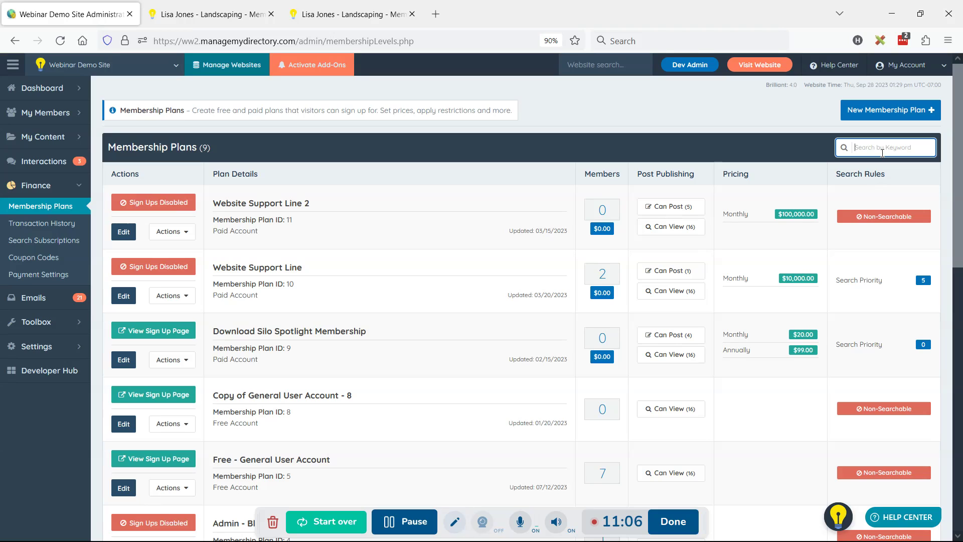
{"action": "type", "text": "pre"}
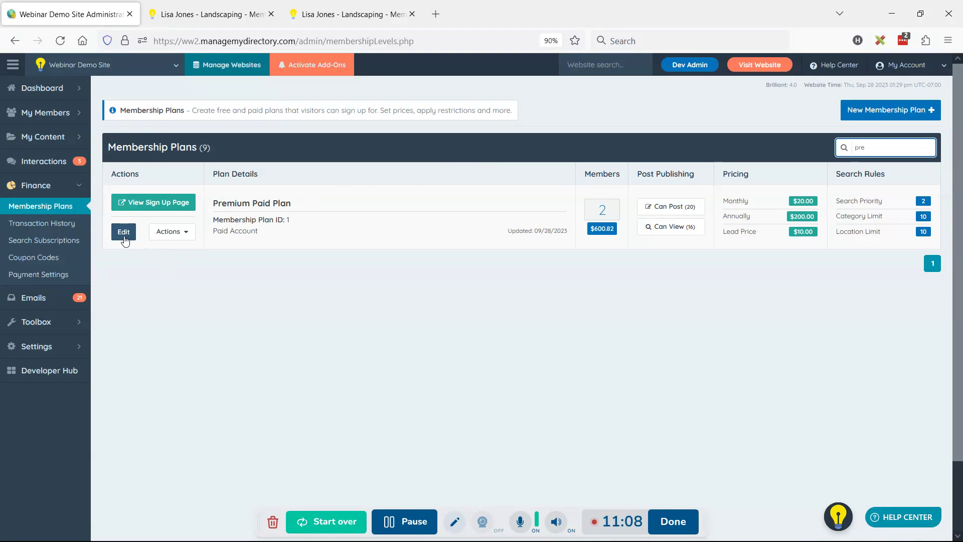
{"action": "left_click", "coordinate": [124, 234]}
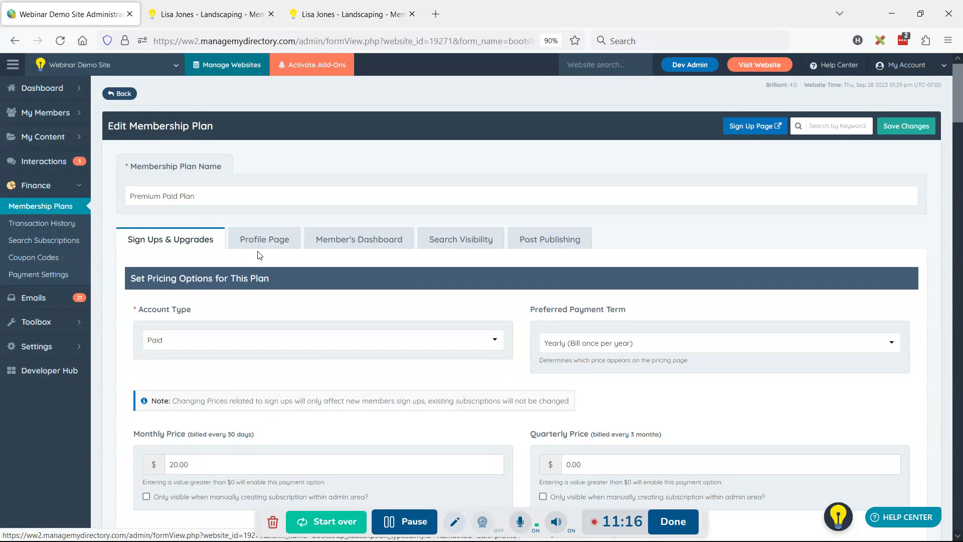
{"action": "left_click", "coordinate": [269, 247]}
Step: Set Hide Website Header and Hide Website Footer to Yes and save the plan
{"action": "scroll", "coordinate": [278, 292], "scroll_direction": "down", "scroll_amount": 10}
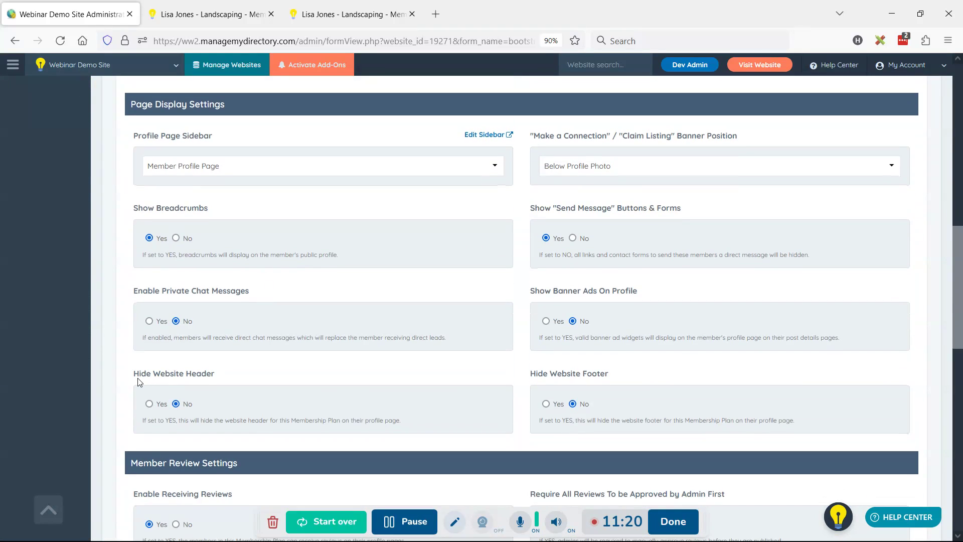
{"action": "left_click", "coordinate": [149, 403]}
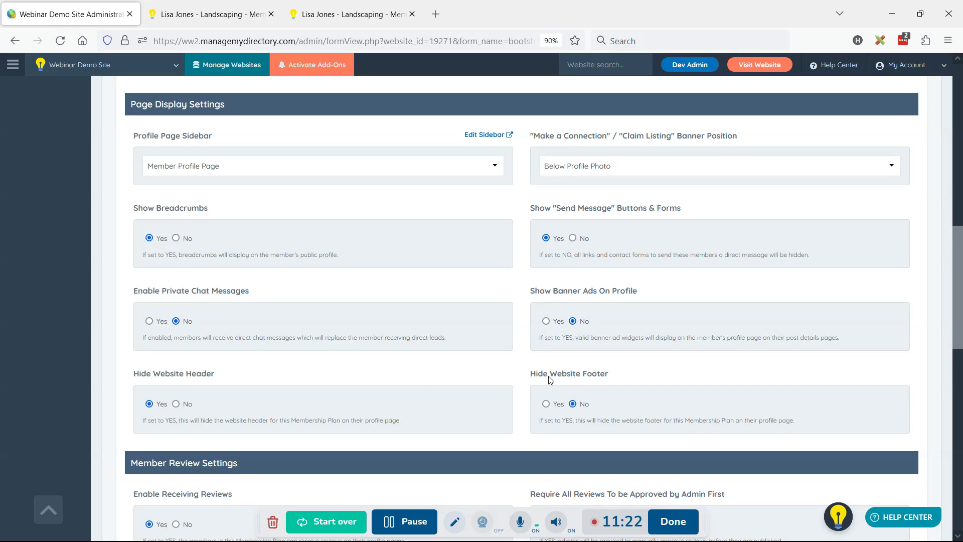
{"action": "left_click", "coordinate": [545, 404]}
{"action": "key", "text": "ctrl+s"}
{"action": "key", "text": "ctrl+3"}
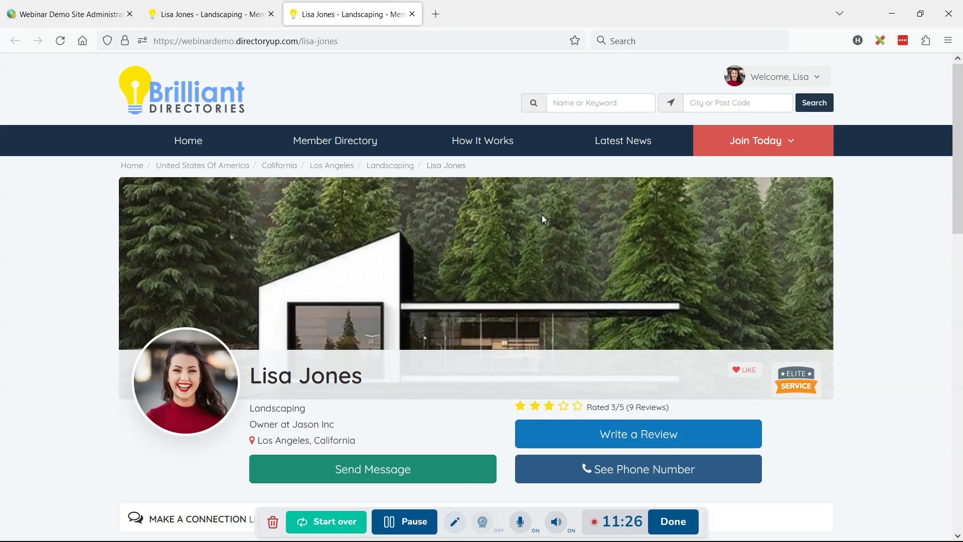
Step: Reload the new-layout profile and compare it with the older profile tab
{"action": "left_click", "coordinate": [60, 40]}
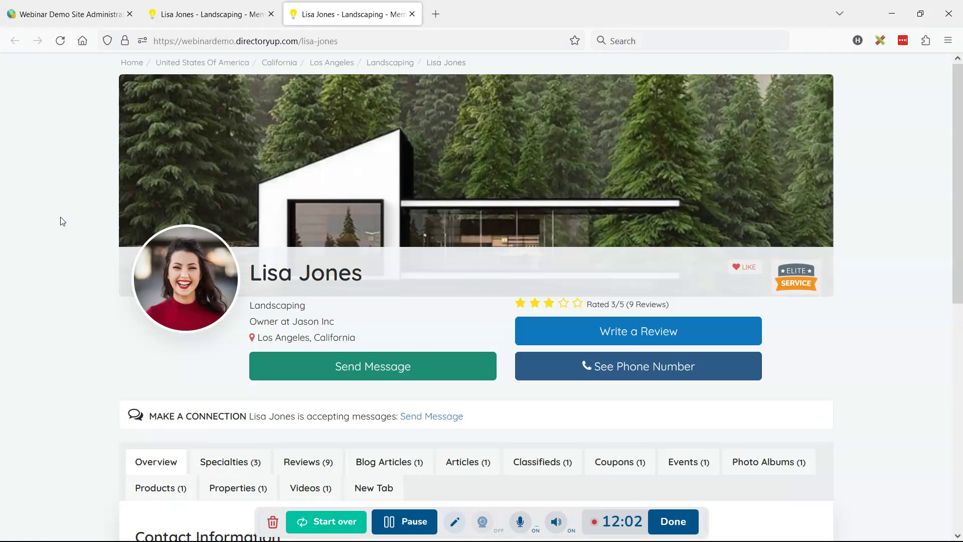
{"action": "left_click", "coordinate": [211, 14]}
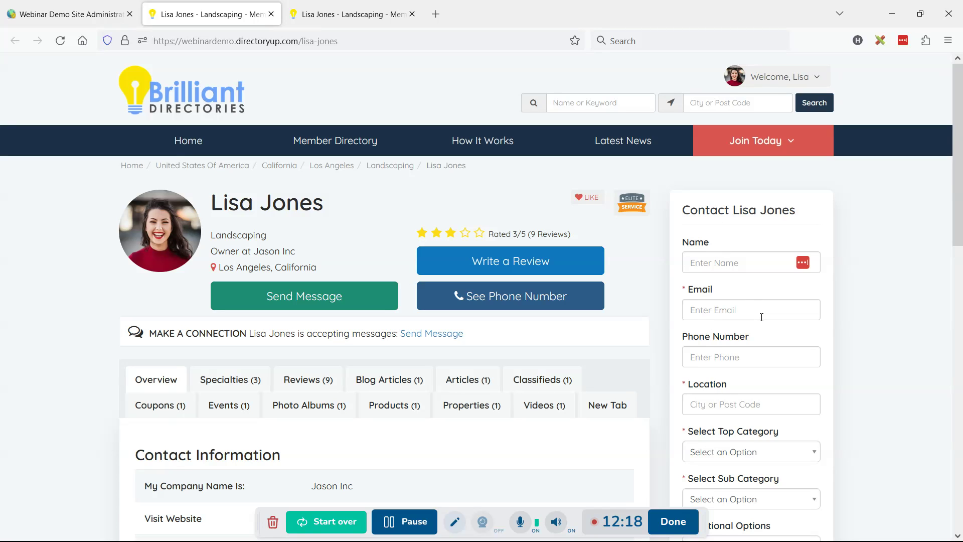
{"action": "left_click", "coordinate": [359, 15]}
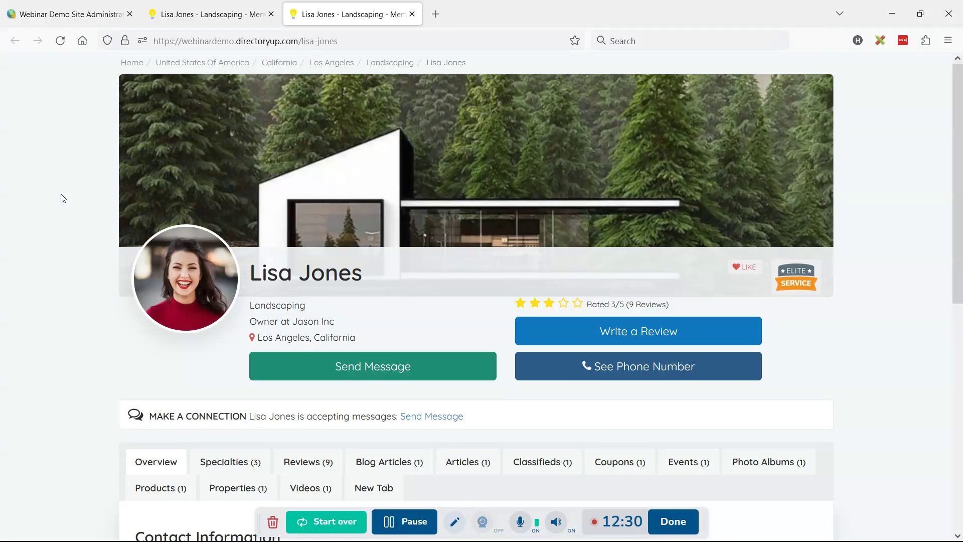
Step: Open Design Settings in the admin, then return to the new-layout profile tab
{"action": "left_click", "coordinate": [71, 14]}
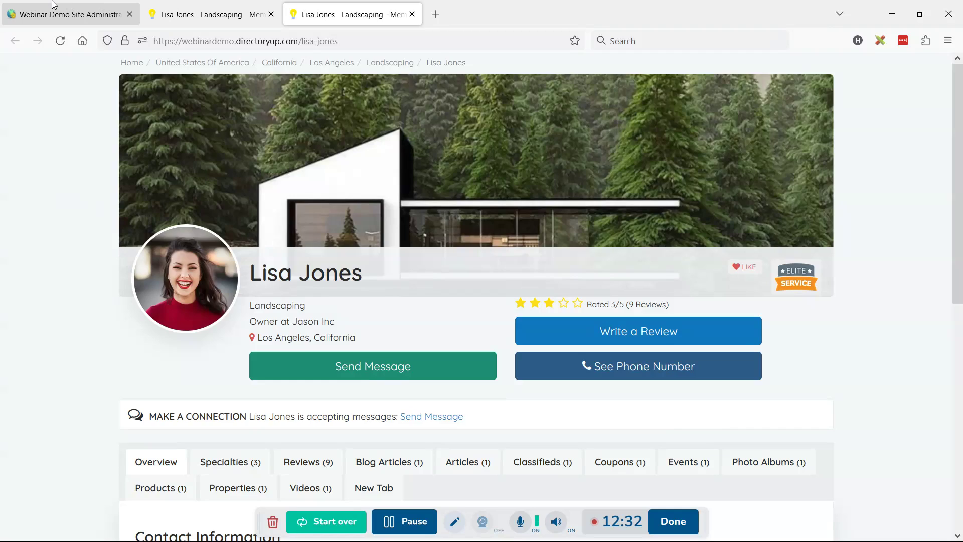
{"action": "scroll", "coordinate": [352, 247], "scroll_direction": "up", "scroll_amount": 2}
{"action": "scroll", "coordinate": [359, 335], "scroll_direction": "up", "scroll_amount": 10}
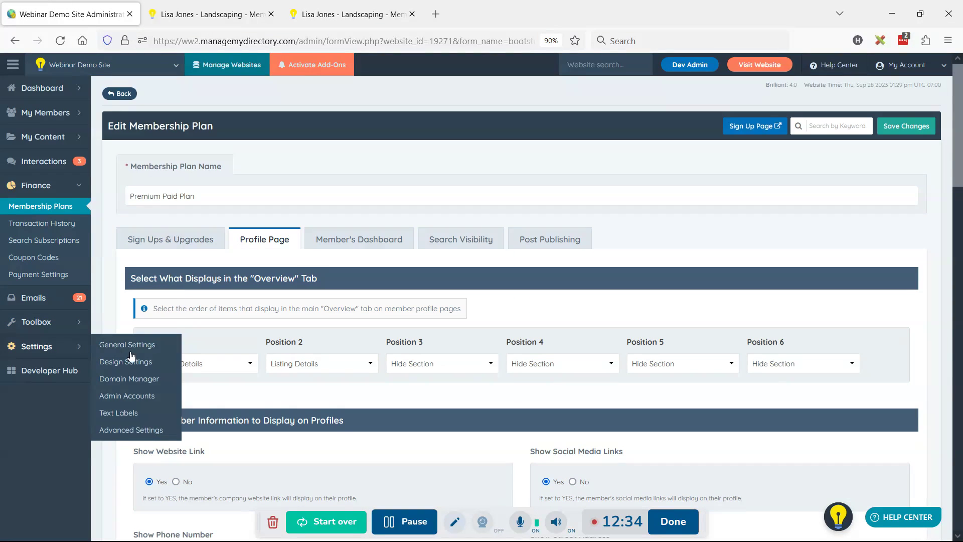
{"action": "left_click", "coordinate": [131, 362]}
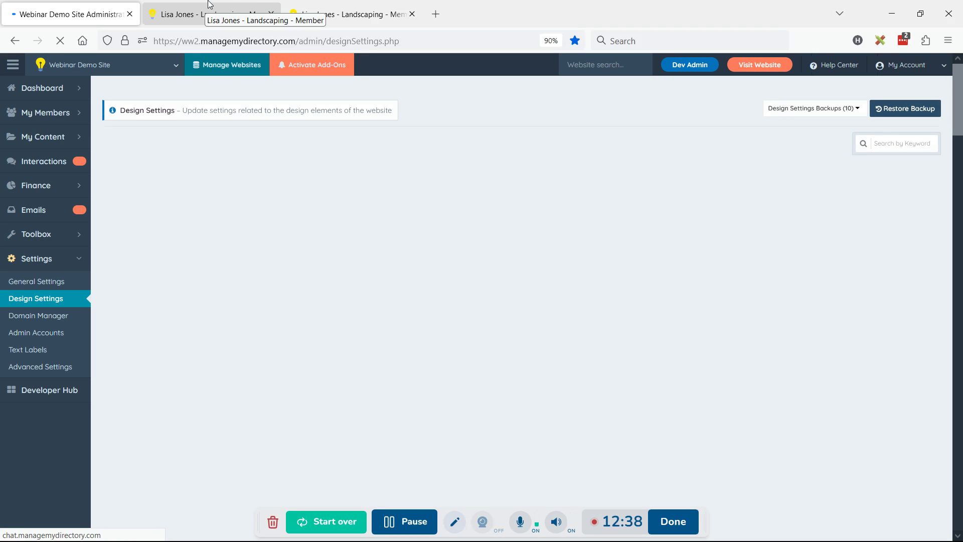
{"action": "left_click", "coordinate": [207, 5]}
{"action": "left_click", "coordinate": [351, 14]}
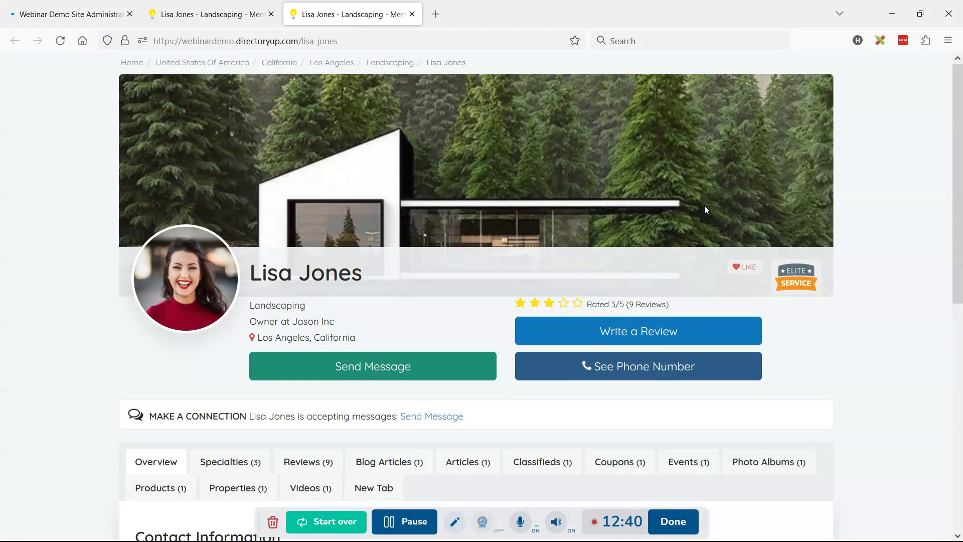
{"action": "key", "text": "ctrl+shift+m"}
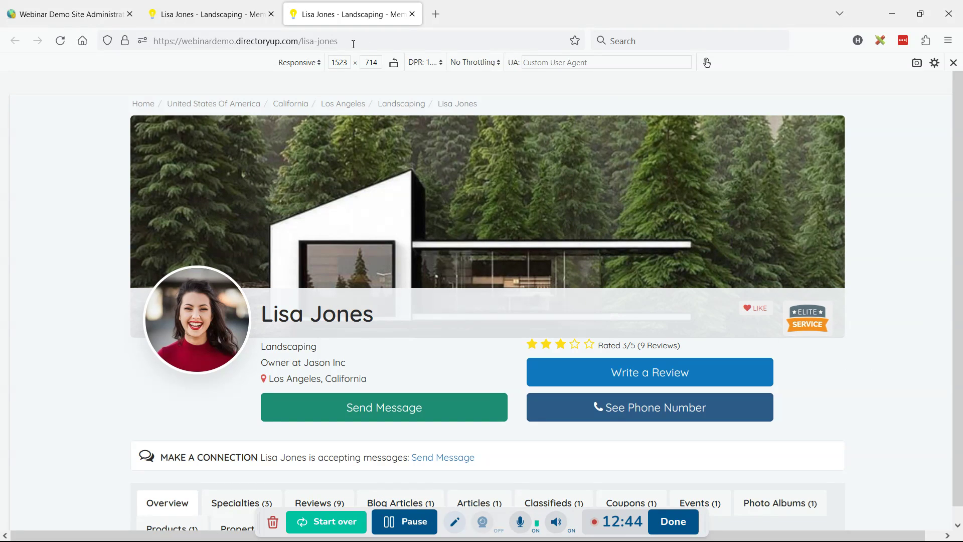
{"action": "double_click", "coordinate": [338, 62]}
{"action": "type", "text": "900"}
{"action": "key", "text": "Return"}
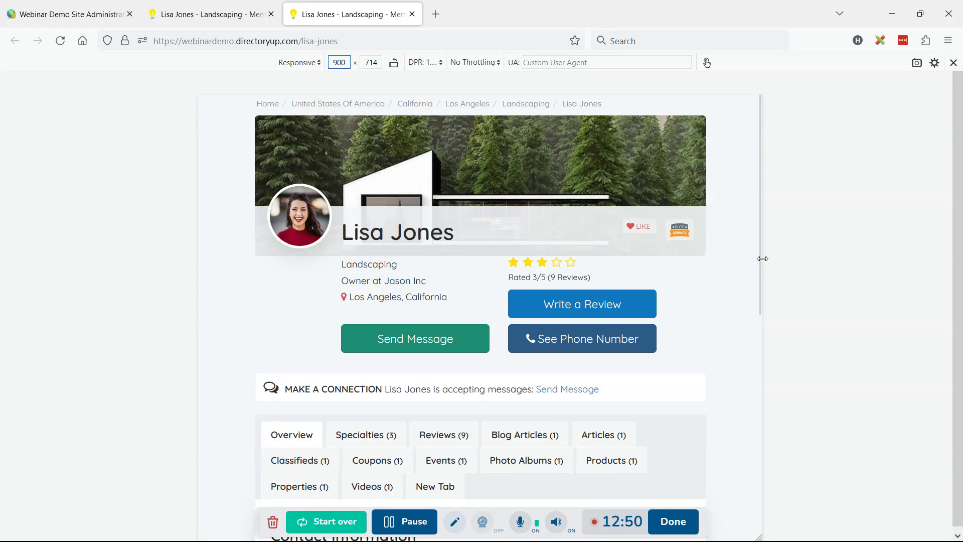
{"action": "left_click_drag", "start_coordinate": [760, 258], "coordinate": [610, 258]}
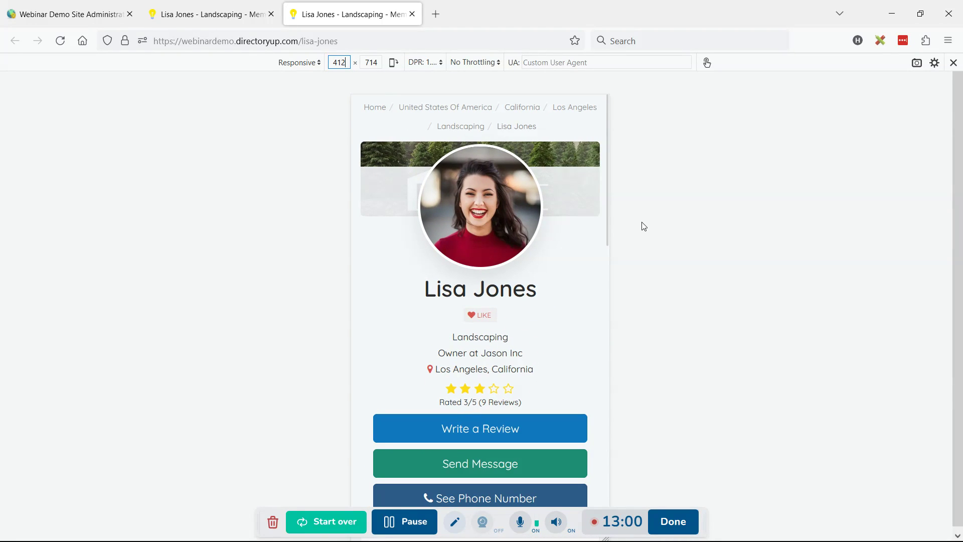
{"action": "mouse_move", "coordinate": [614, 221]}
{"action": "left_mouse_down"}
{"action": "mouse_move", "coordinate": [795, 224]}
{"action": "mouse_move", "coordinate": [617, 219]}
{"action": "left_mouse_up"}
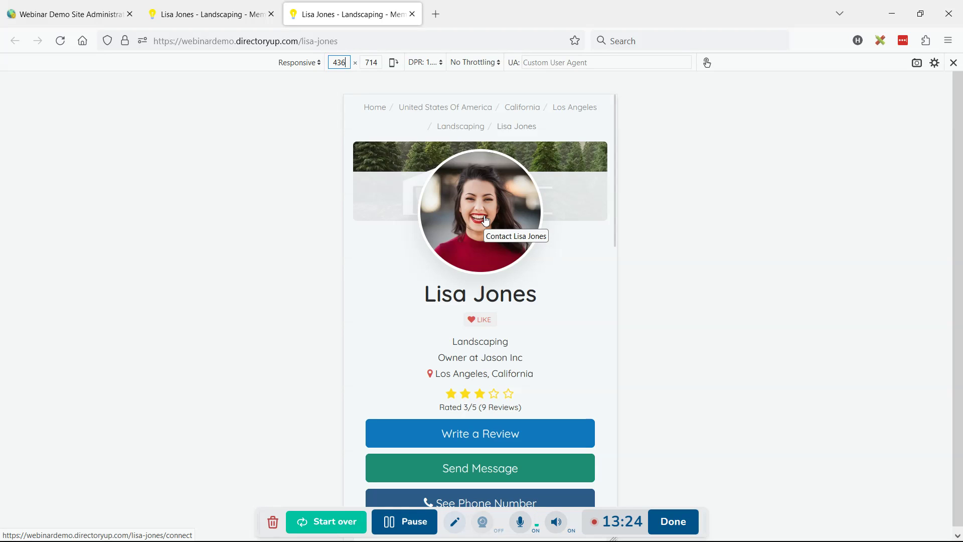
{"action": "left_click", "coordinate": [436, 14]}
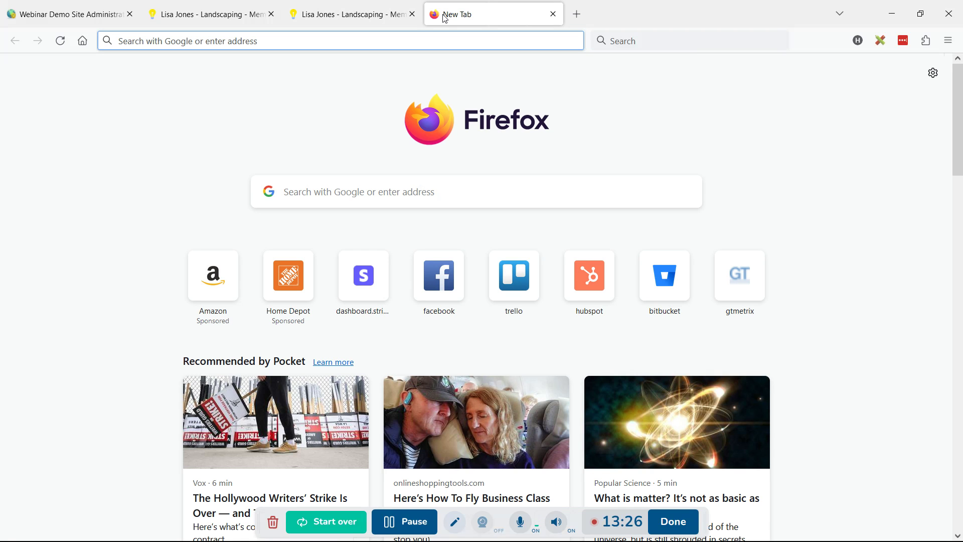
{"action": "type", "text": "marketplace.brilliantdirectories.com"}
{"action": "key", "text": "Return"}
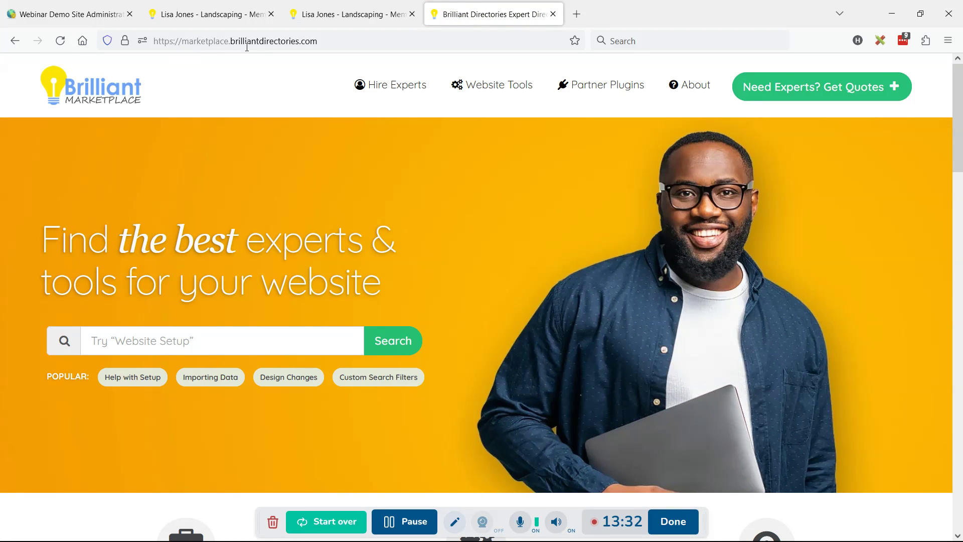
{"action": "left_click", "coordinate": [396, 85]}
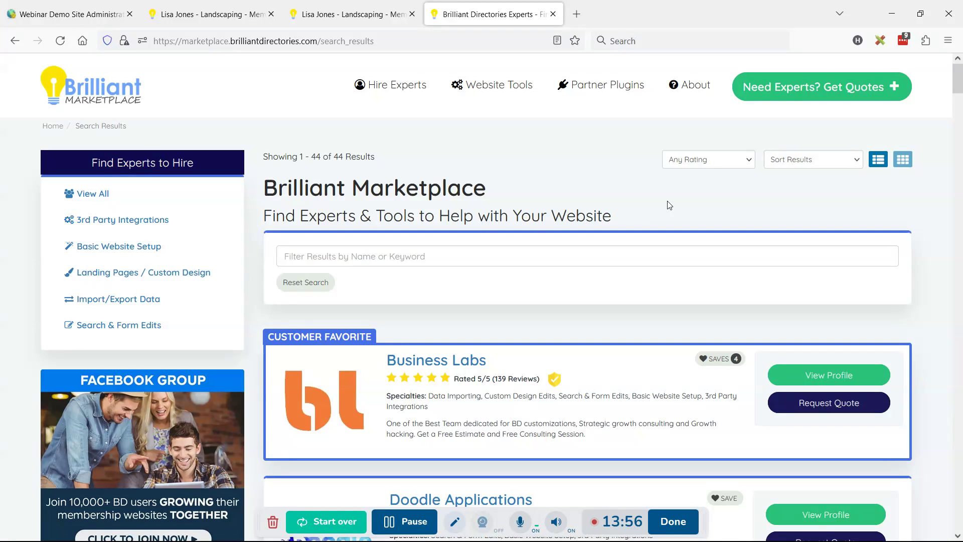
{"action": "left_click", "coordinate": [358, 7]}
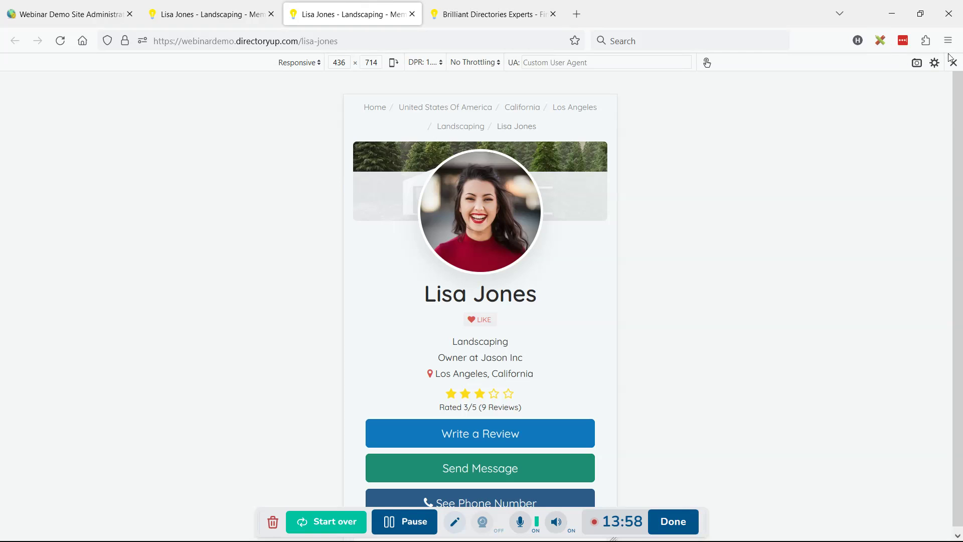
Step: Exit Responsive Design Mode and compare the older profile tab with the new full-width layout
{"action": "key", "text": "ctrl+shift+m"}
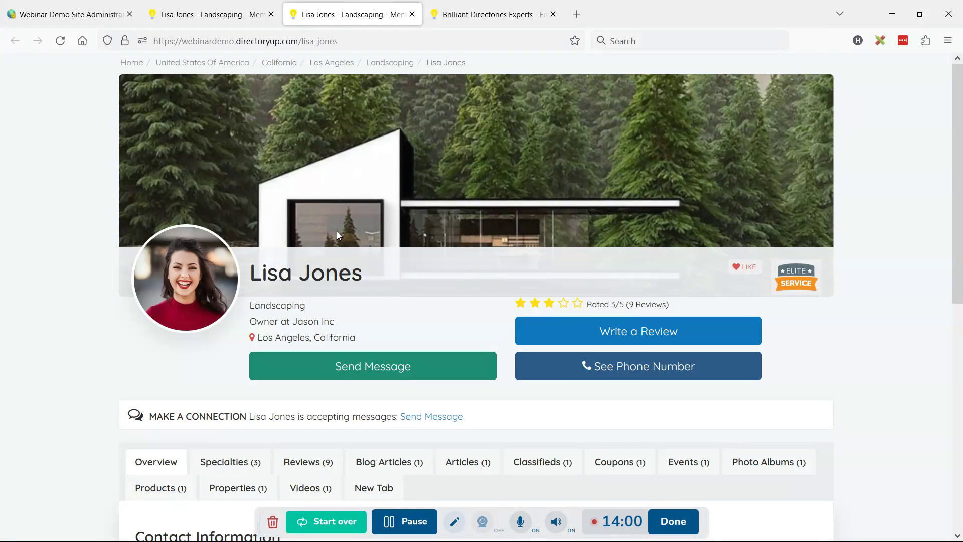
{"action": "left_click", "coordinate": [210, 14]}
{"action": "left_click", "coordinate": [331, 5]}
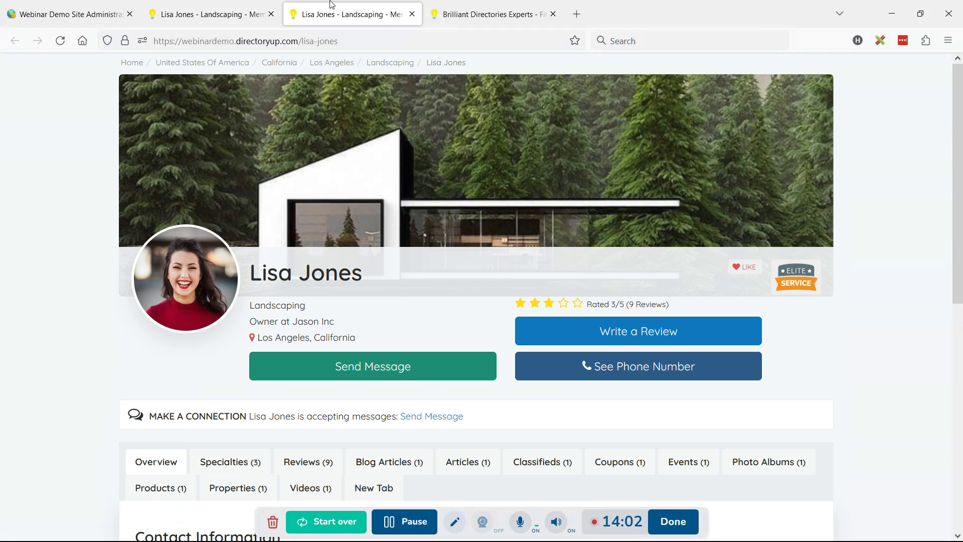